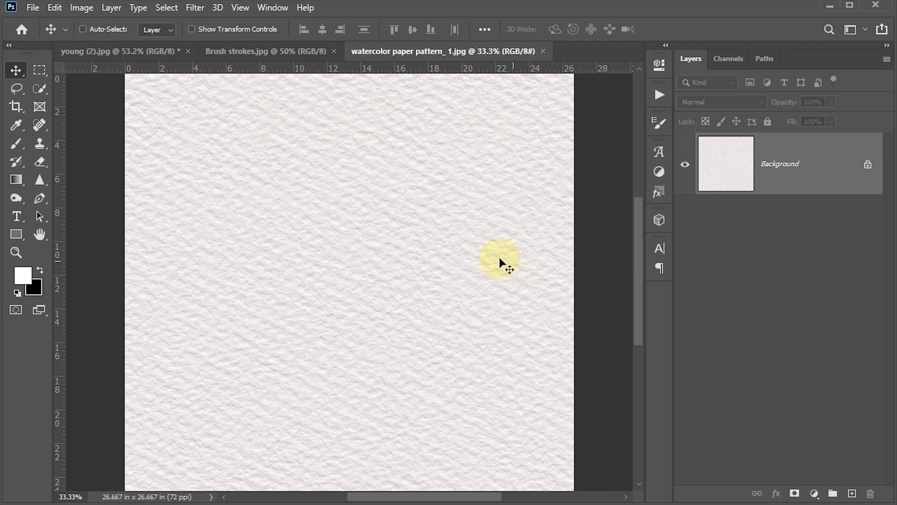
# Define the watercolor paper image as a pattern named "watercolor paper pattern_ 1.jpg" and close that document
pyautogui.click(54, 8)
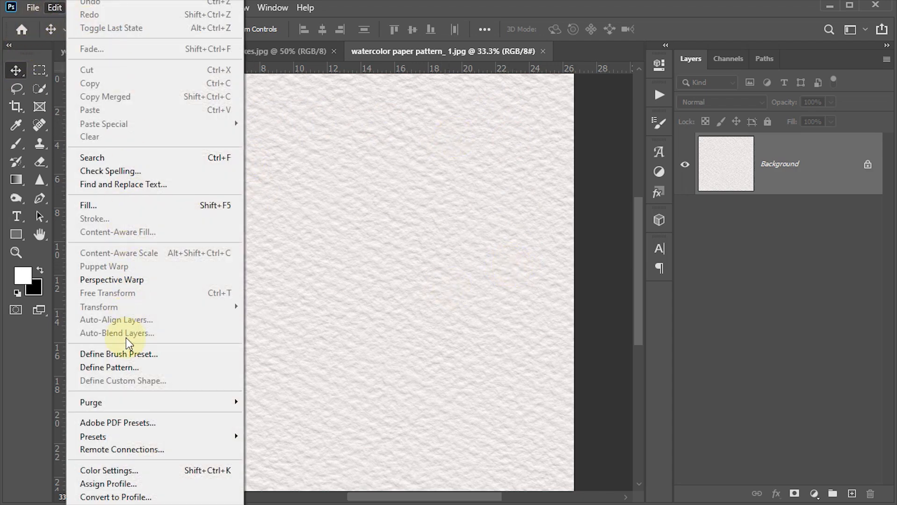
pyautogui.click(124, 367)
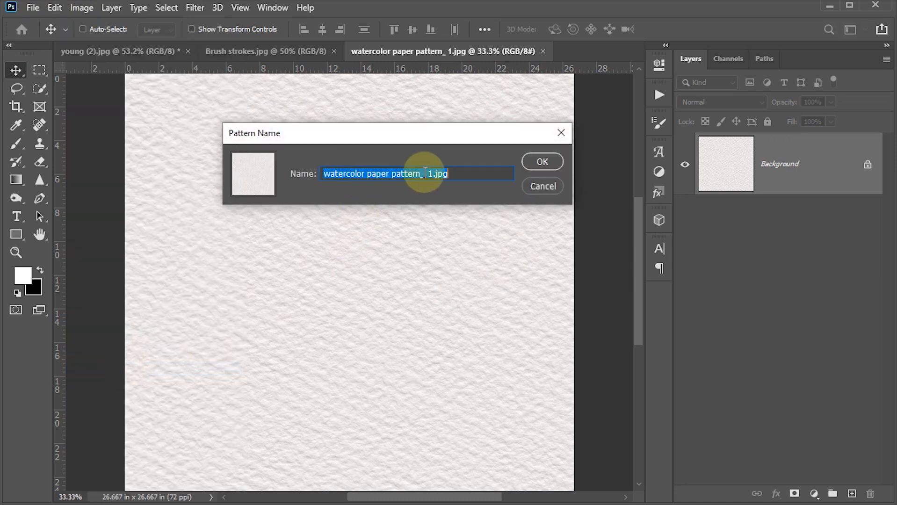
pyautogui.click(543, 162)
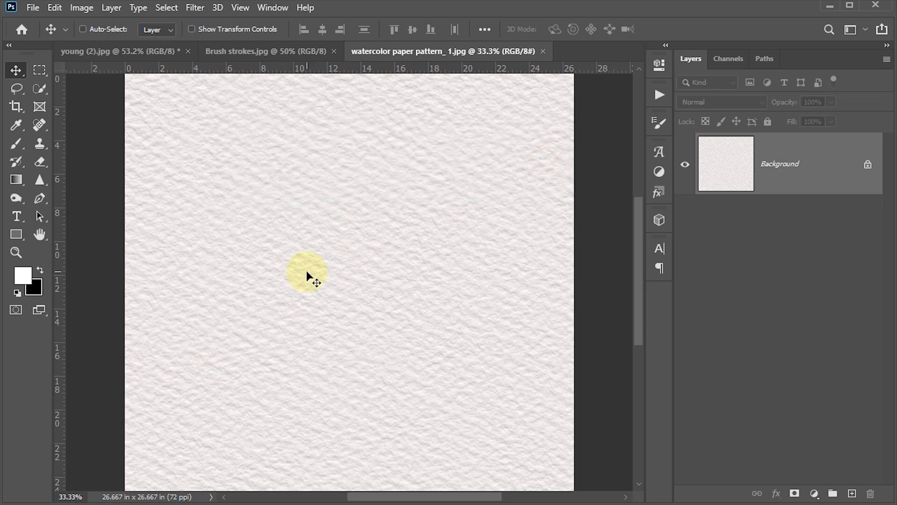
pyautogui.click(542, 50)
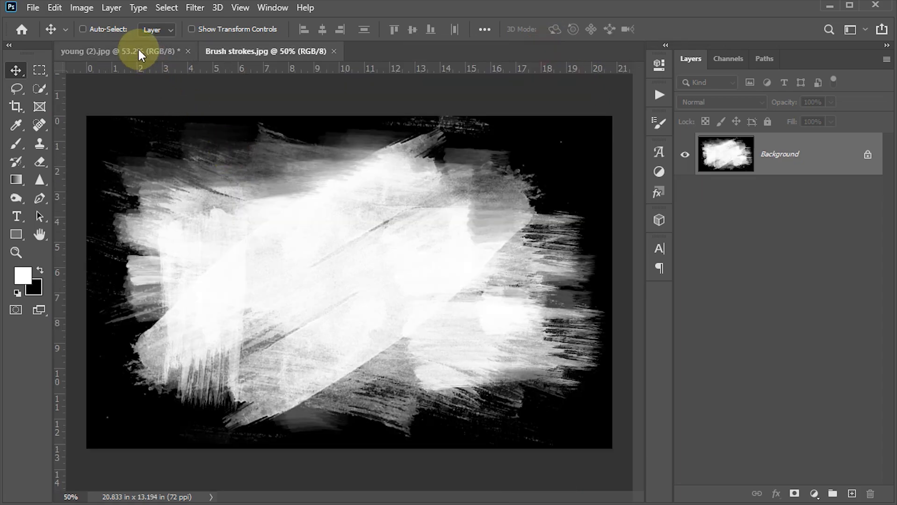
# In the young (2).jpg family photo, convert the Background layer to a smart object and duplicate it
pyautogui.click(139, 51)
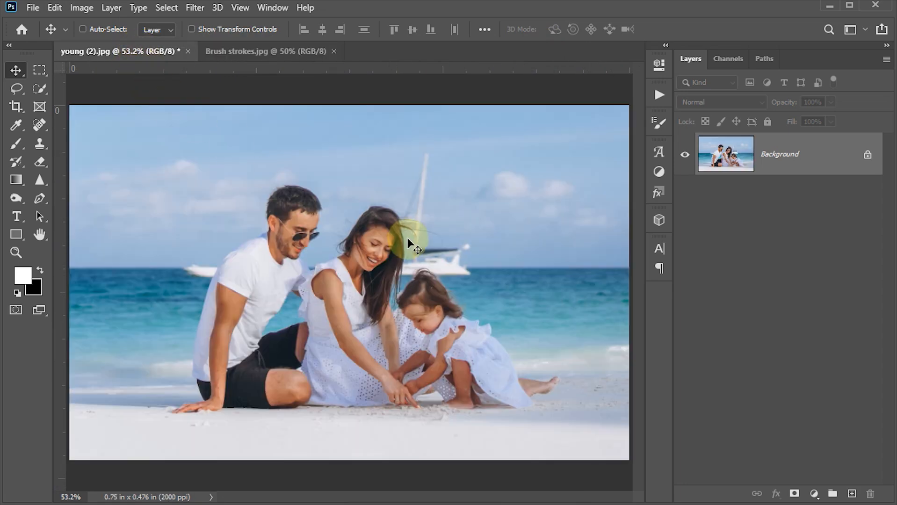
pyautogui.rightClick(836, 149)
pyautogui.click(801, 238)
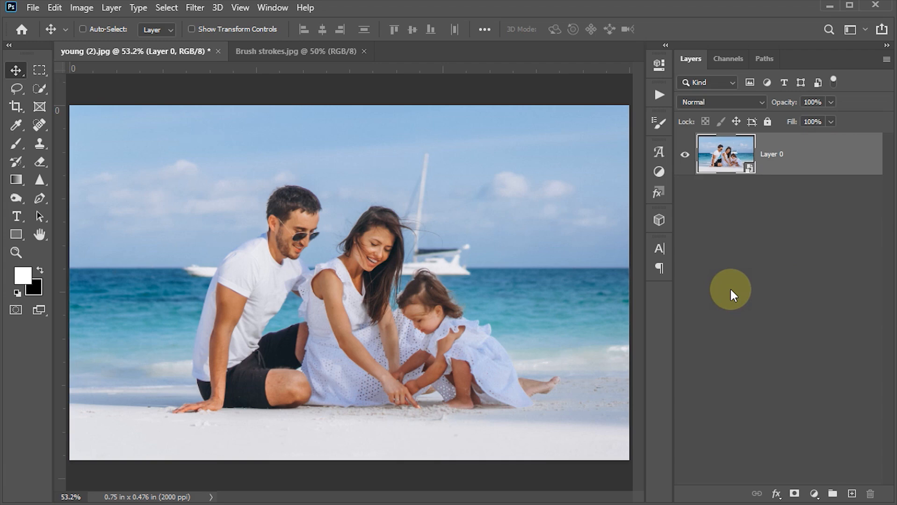
pyautogui.hotkey('ctrl', 'j')
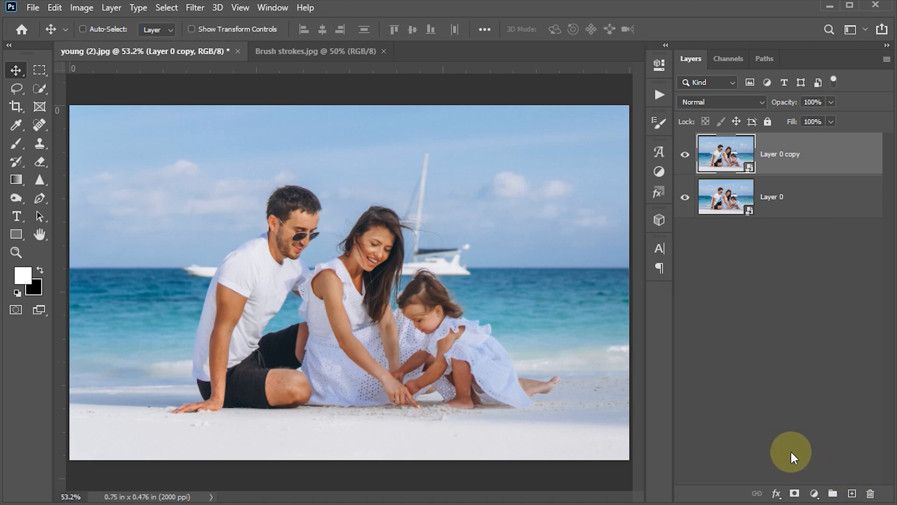
# Add a new black-filled layer above the photo layers and give it a Pattern Overlay using the watercolor paper pattern
pyautogui.click(851, 495)
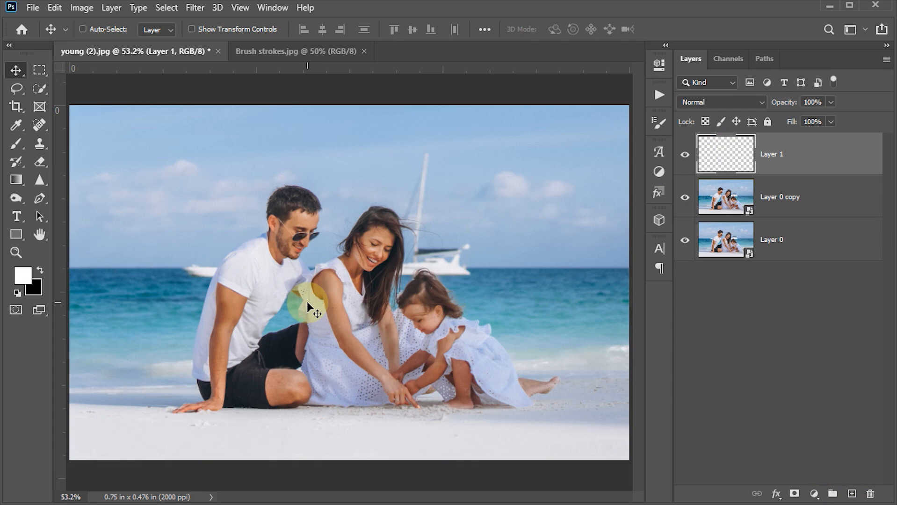
pyautogui.hotkey('ctrl', 'BackSpace')
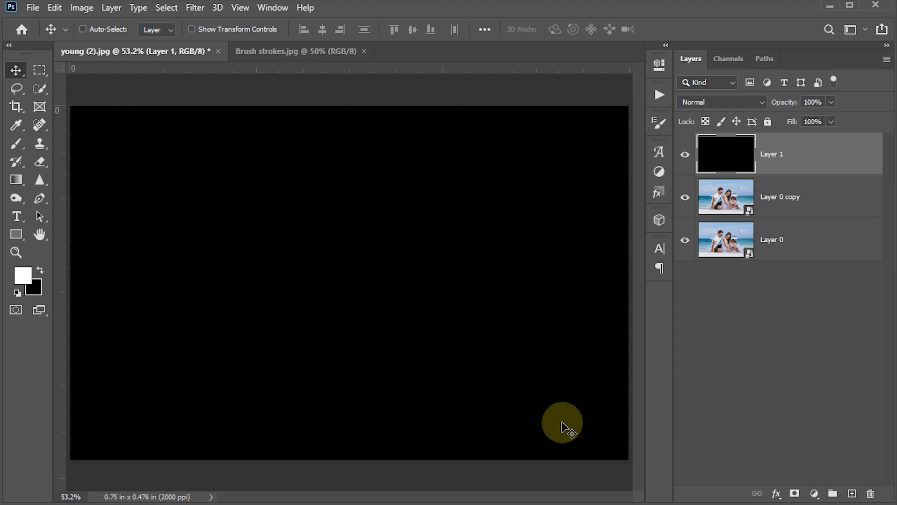
pyautogui.click(775, 496)
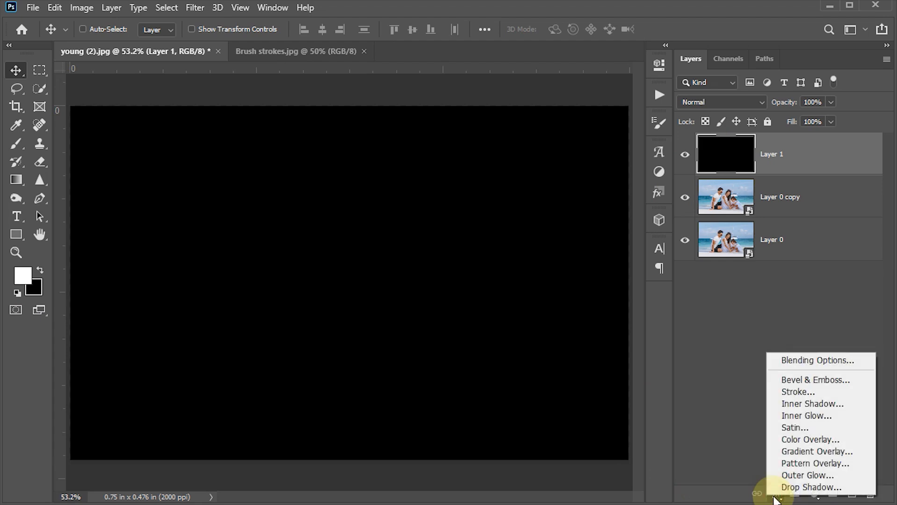
pyautogui.click(796, 464)
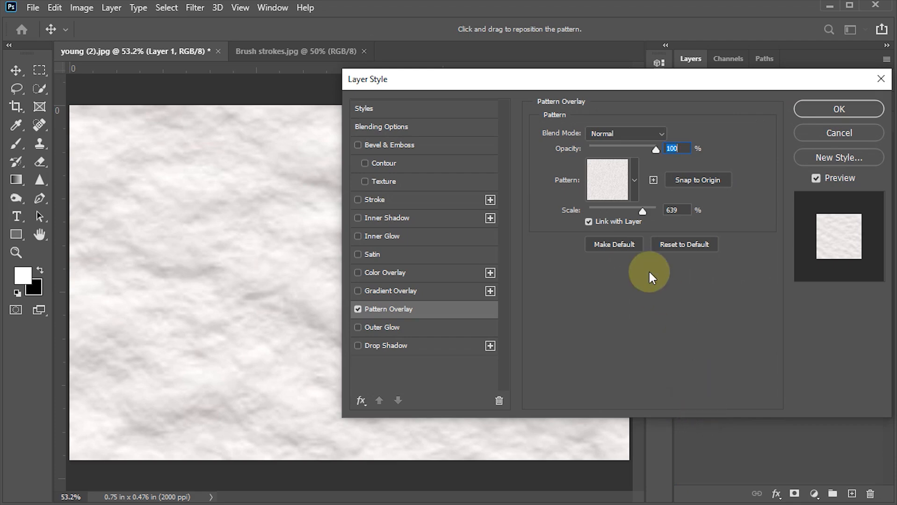
pyautogui.click(630, 178)
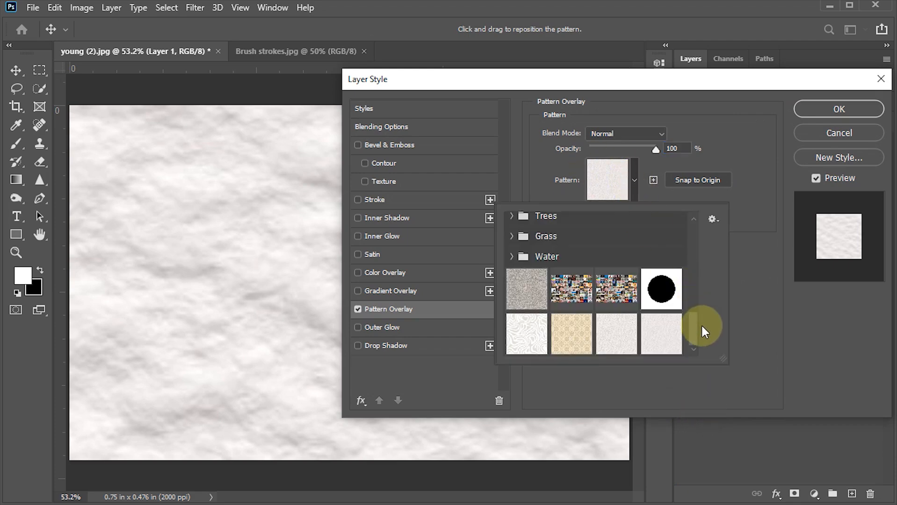
pyautogui.click(662, 333)
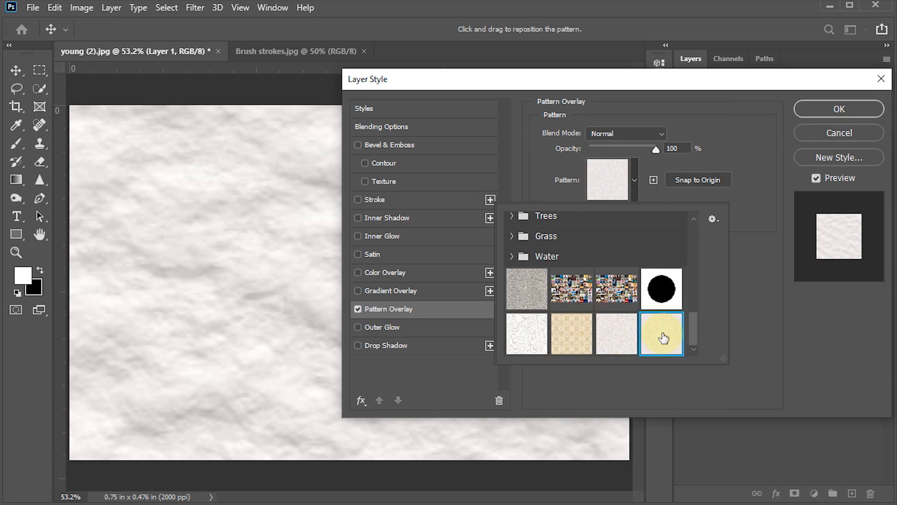
pyautogui.click(687, 124)
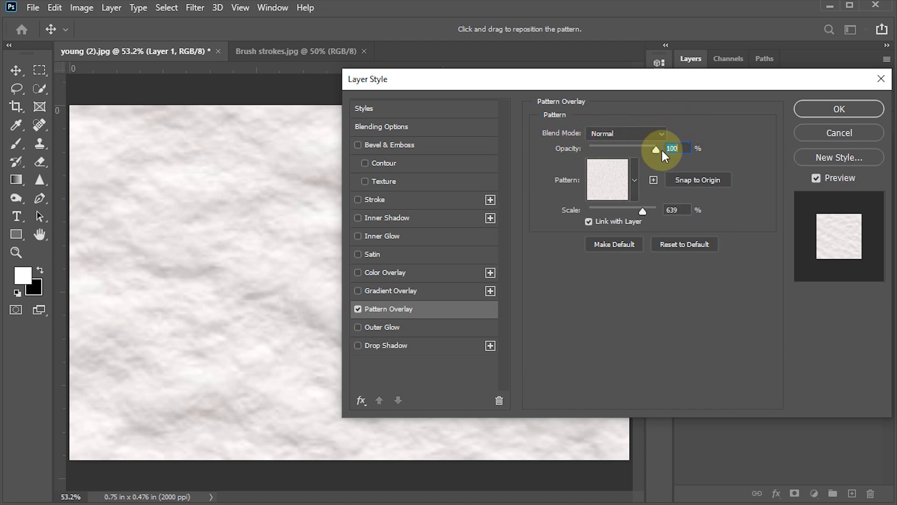
# Set the pattern overlay's scale to 18% and apply the layer style
pyautogui.moveTo(642, 212); pyautogui.dragTo(612, 213)
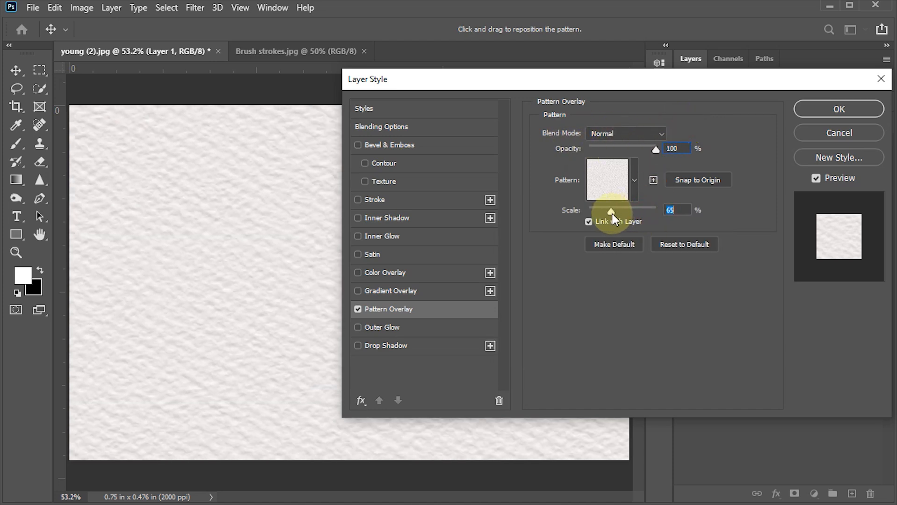
pyautogui.click(677, 211)
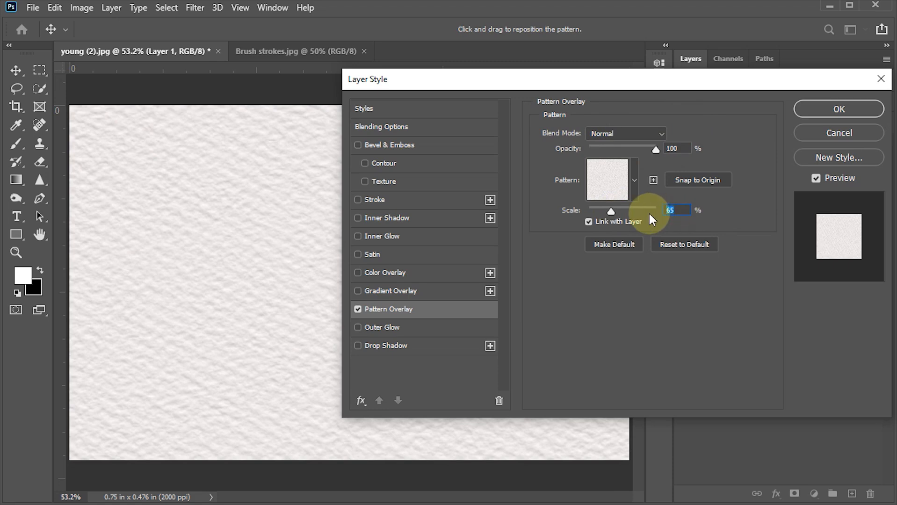
pyautogui.write('18')
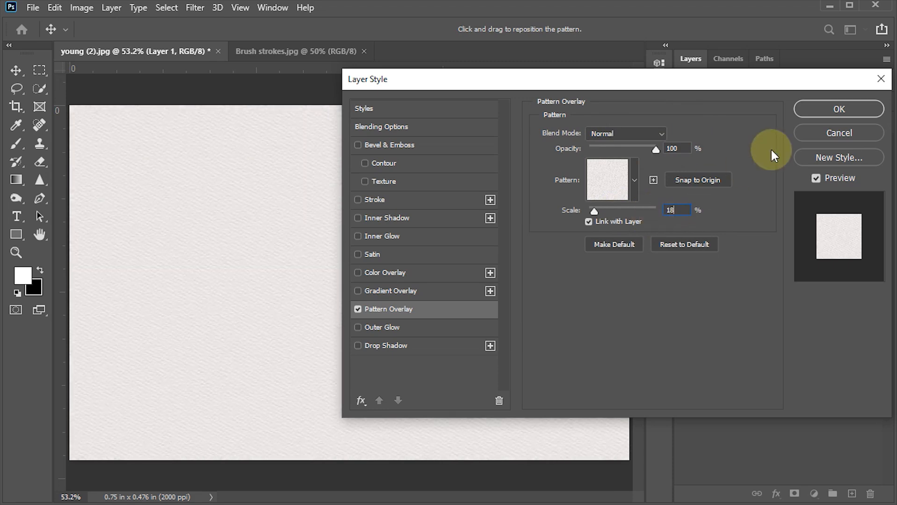
pyautogui.click(811, 109)
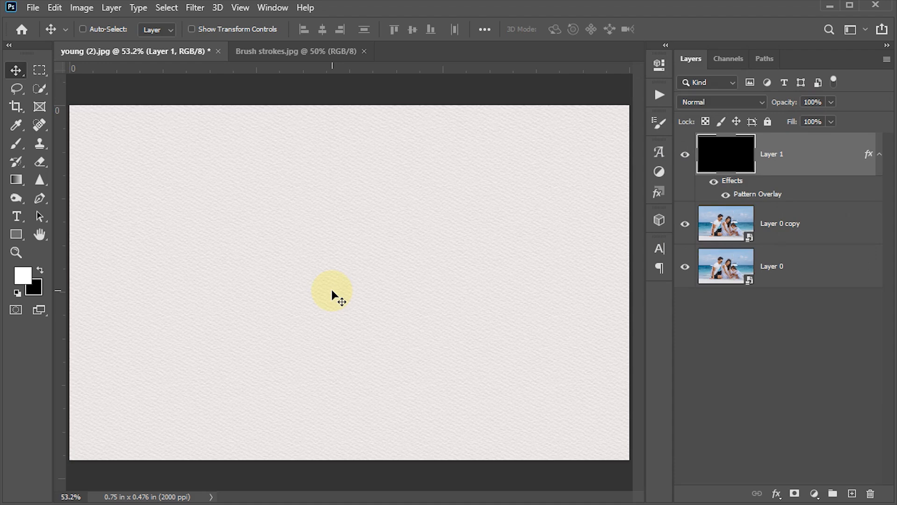
# Convert the paper texture layer to a smart object and set its blend mode to Multiply
pyautogui.rightClick(836, 152)
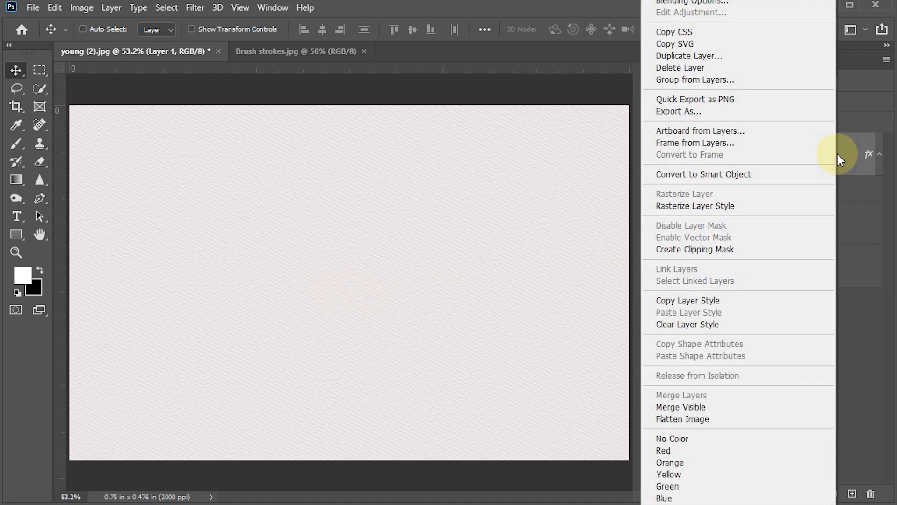
pyautogui.click(721, 180)
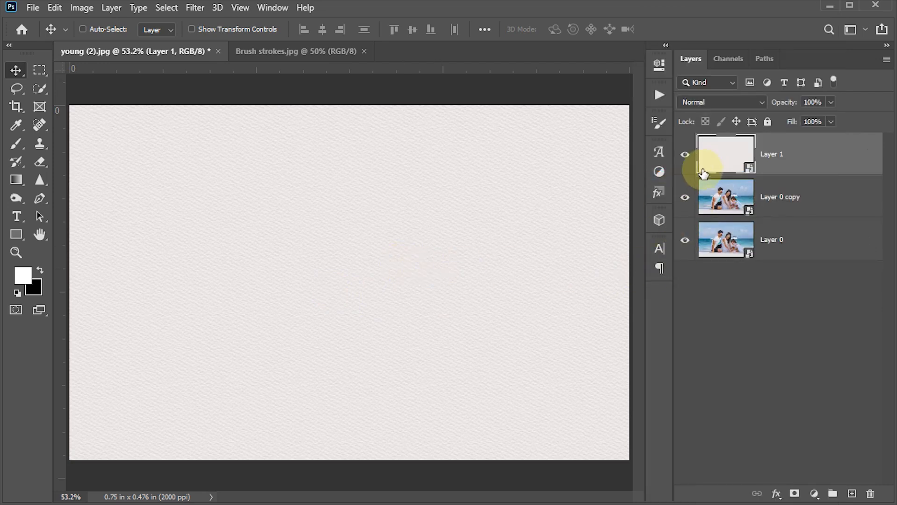
pyautogui.click(748, 101)
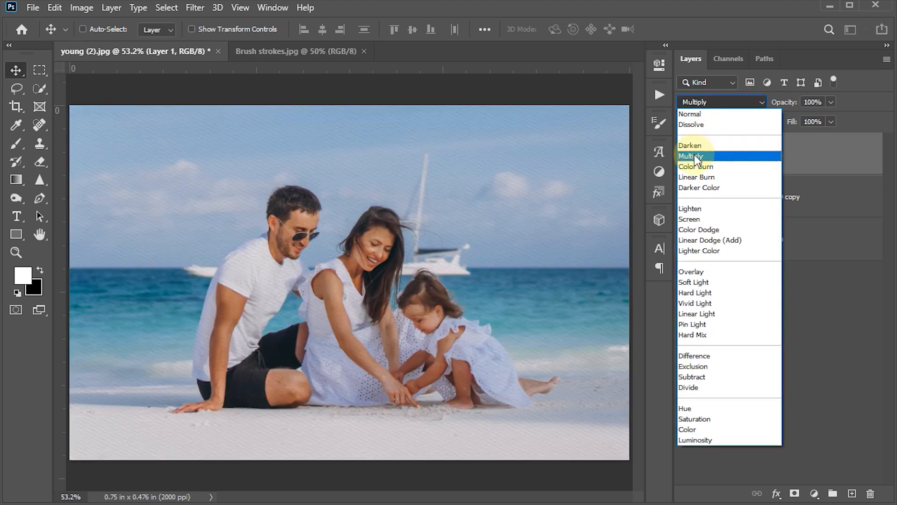
pyautogui.click(693, 155)
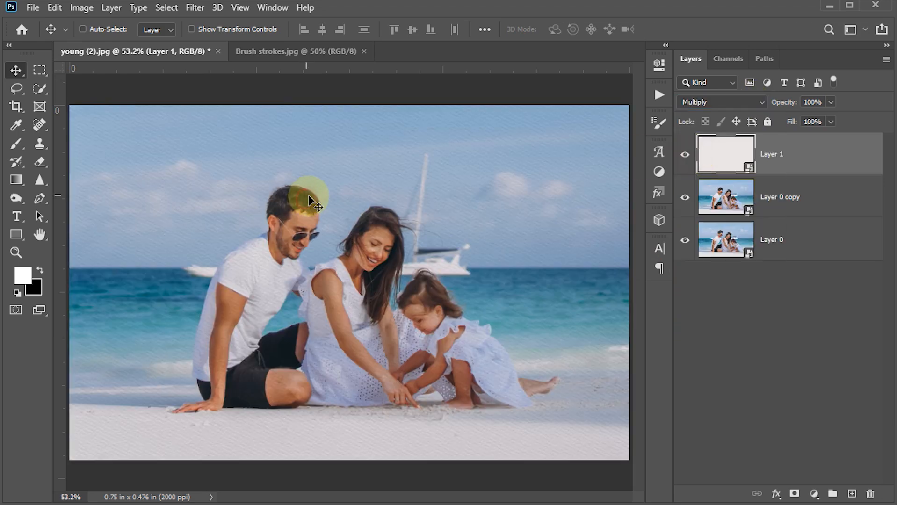
pyautogui.press('z')
pyautogui.moveTo(320, 126); pyautogui.dragTo(395, 240)
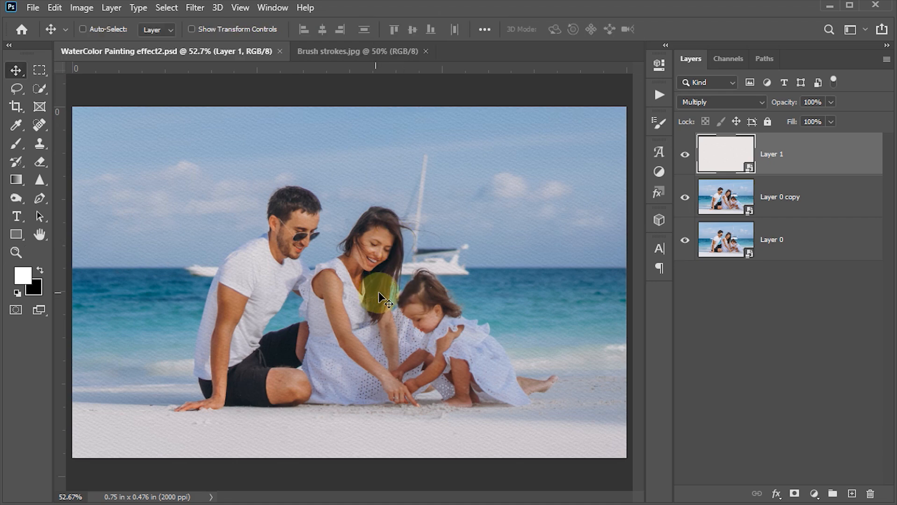
# Hide Layer 0 copy and choose the Paint Daubs effect from the Filter Gallery for Layer 0
pyautogui.click(685, 199)
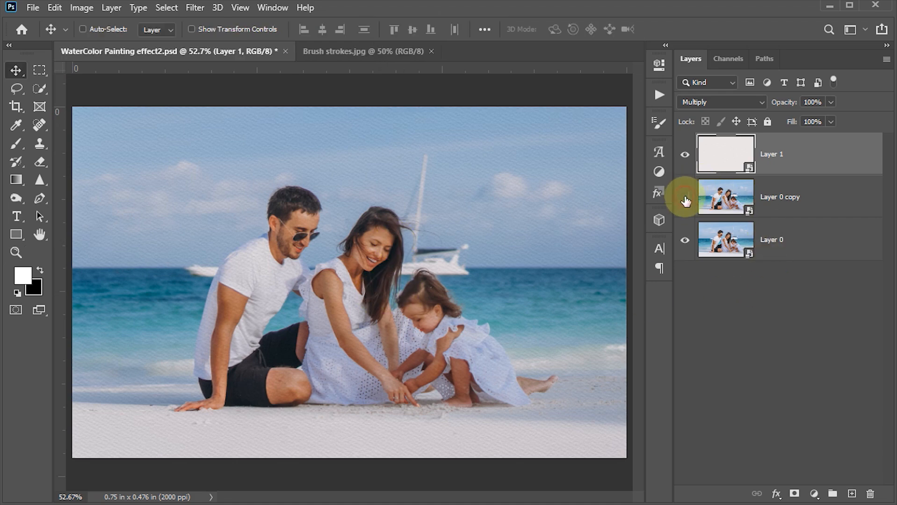
pyautogui.click(721, 239)
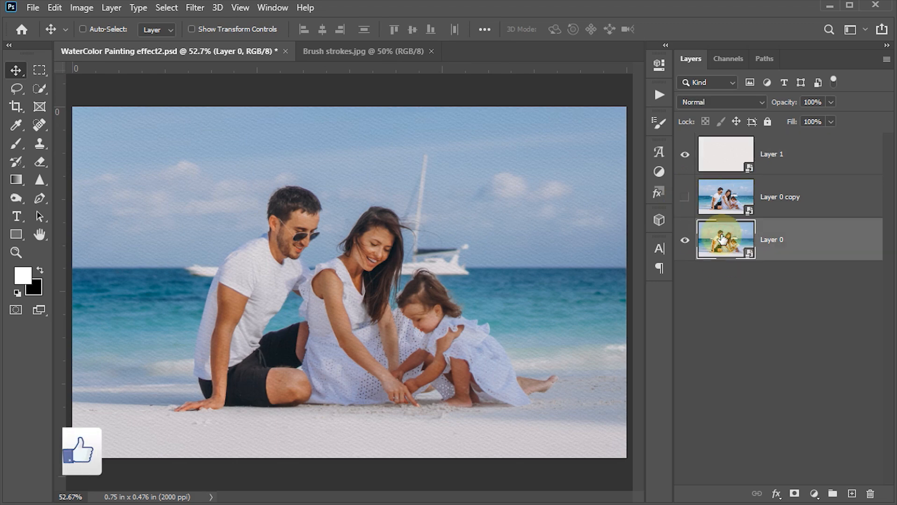
pyautogui.click(196, 8)
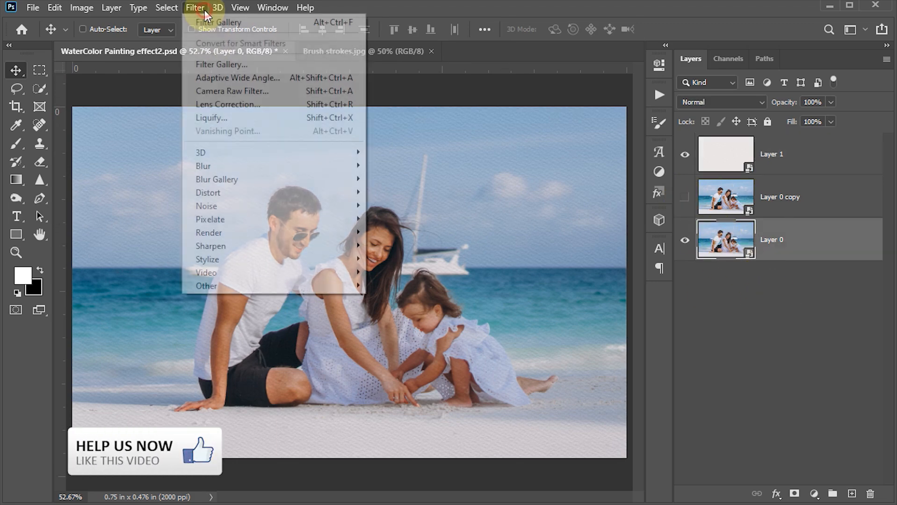
pyautogui.click(209, 64)
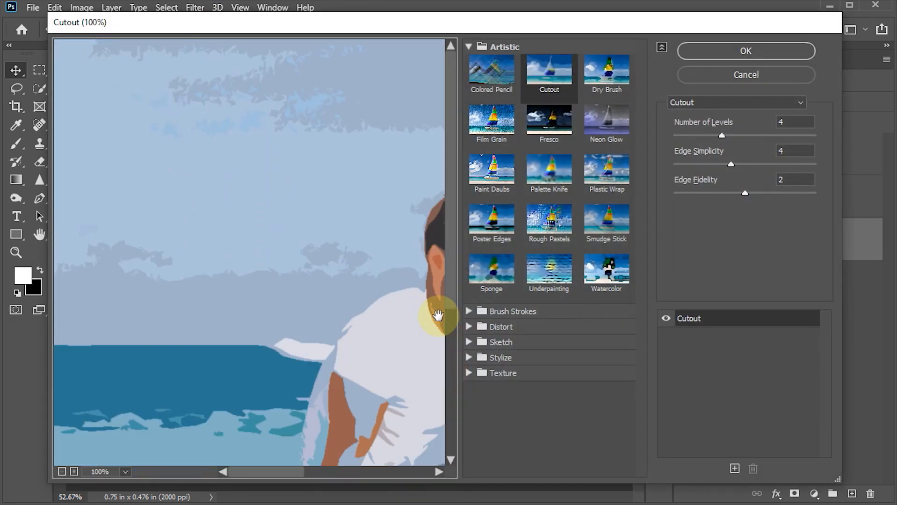
pyautogui.click(467, 46)
pyautogui.click(469, 46)
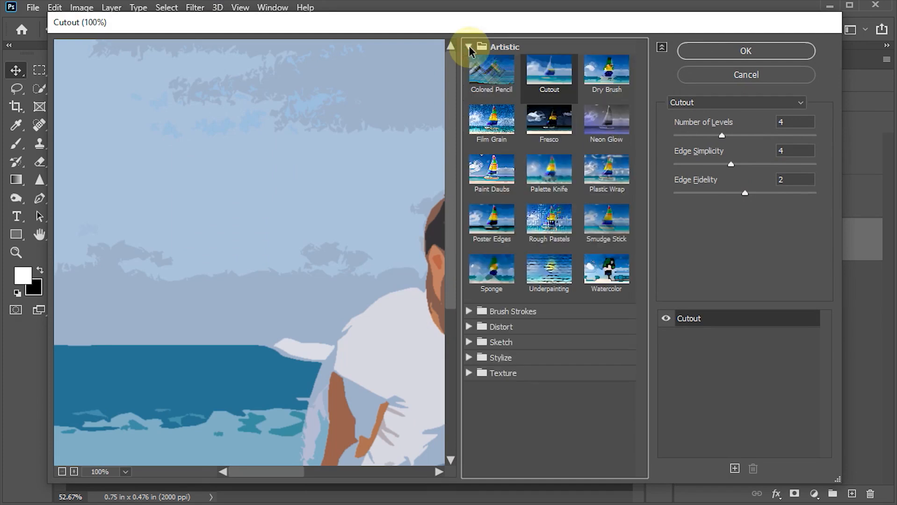
pyautogui.click(490, 176)
pyautogui.moveTo(372, 302); pyautogui.dragTo(196, 228)
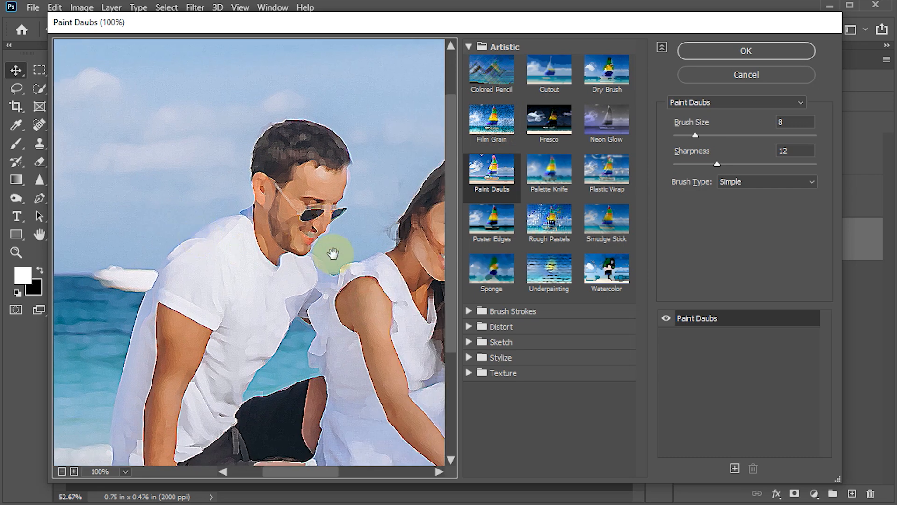
pyautogui.moveTo(333, 255); pyautogui.dragTo(286, 254)
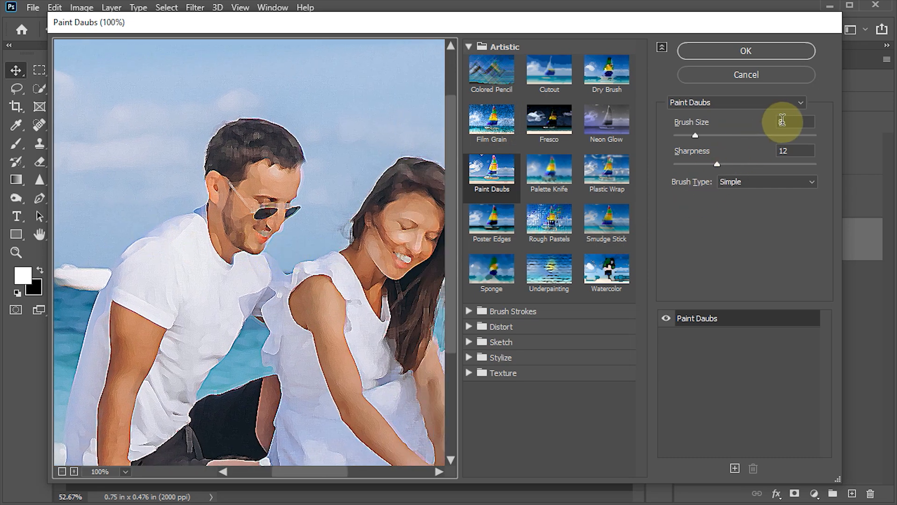
# Set the Paint Daubs brush size to 4, sharpness to 5 and brush type to Wide Sharp
pyautogui.click(795, 123)
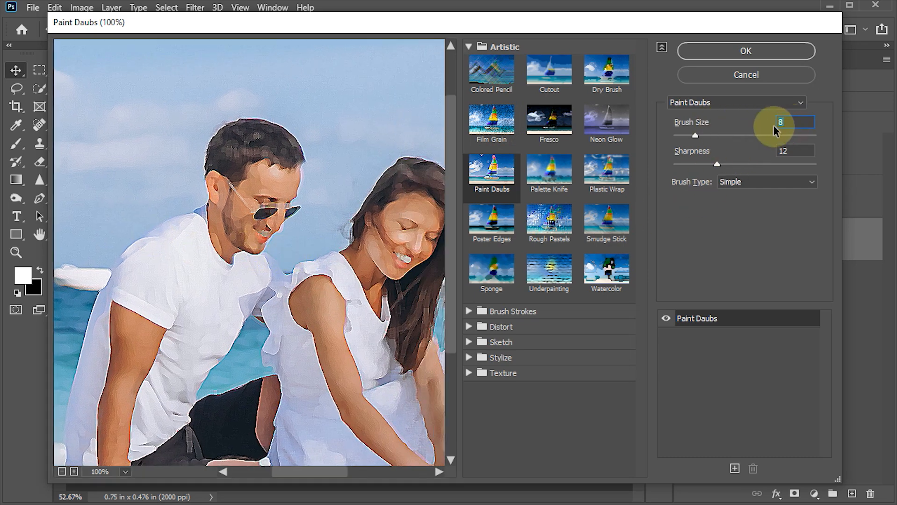
pyautogui.write('4')
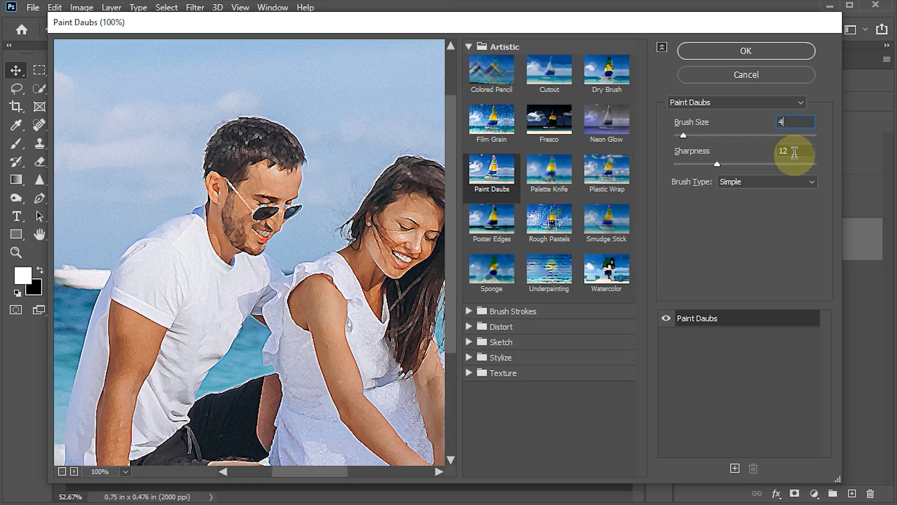
pyautogui.click(793, 151)
pyautogui.write('5')
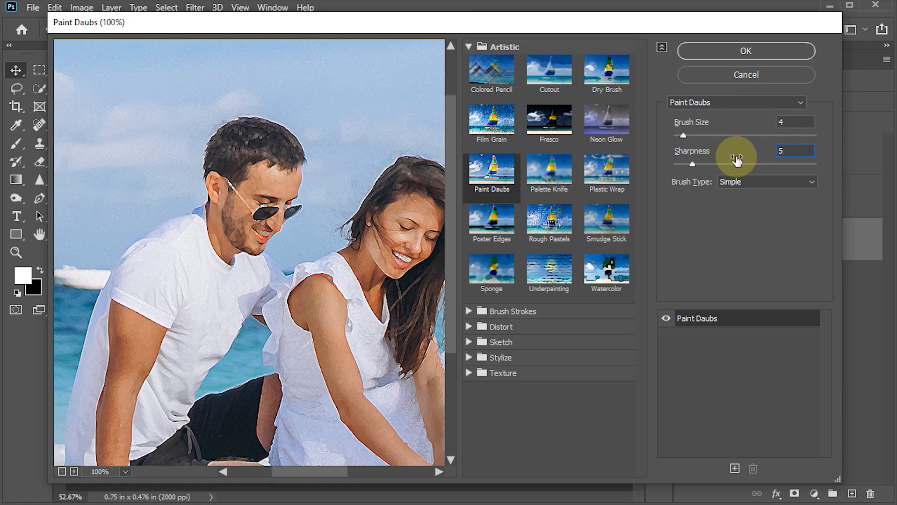
pyautogui.click(749, 183)
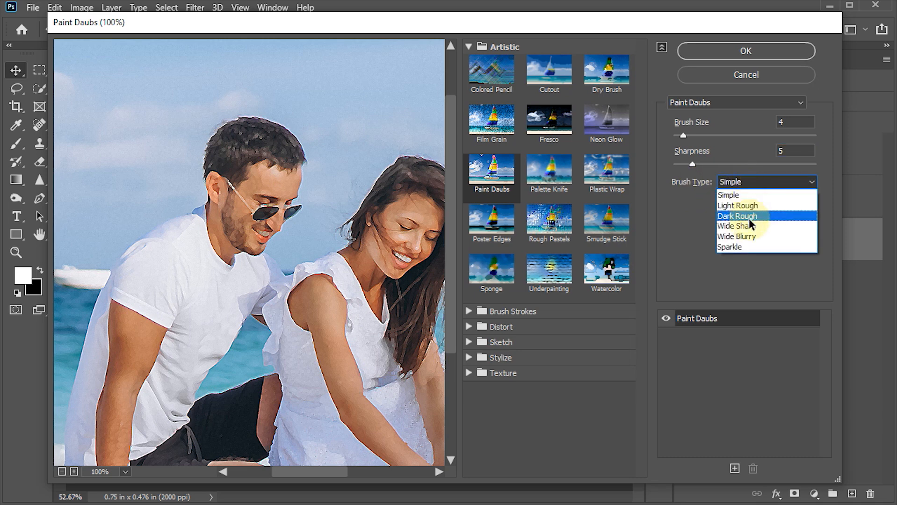
pyautogui.click(747, 225)
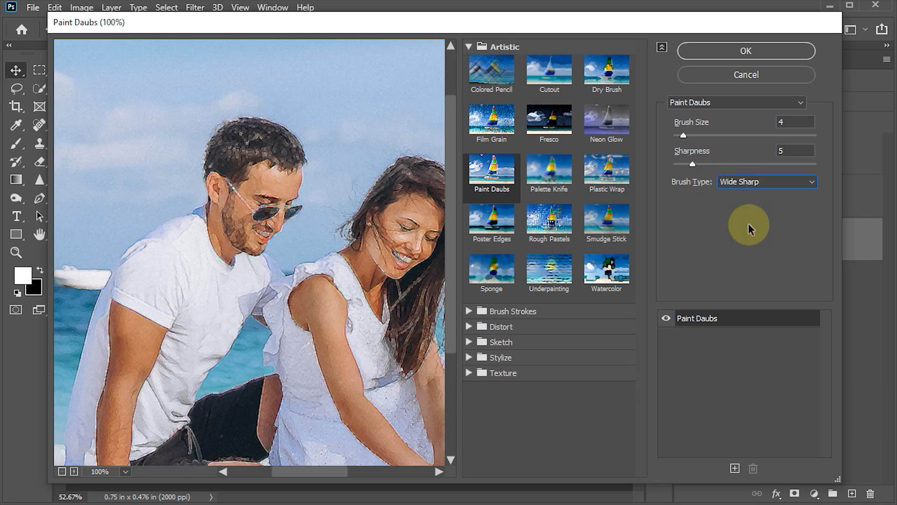
# Apply the Paint Daubs effect to Layer 0 and set the Filter Gallery smart filter's blending mode to Lighten
pyautogui.click(744, 52)
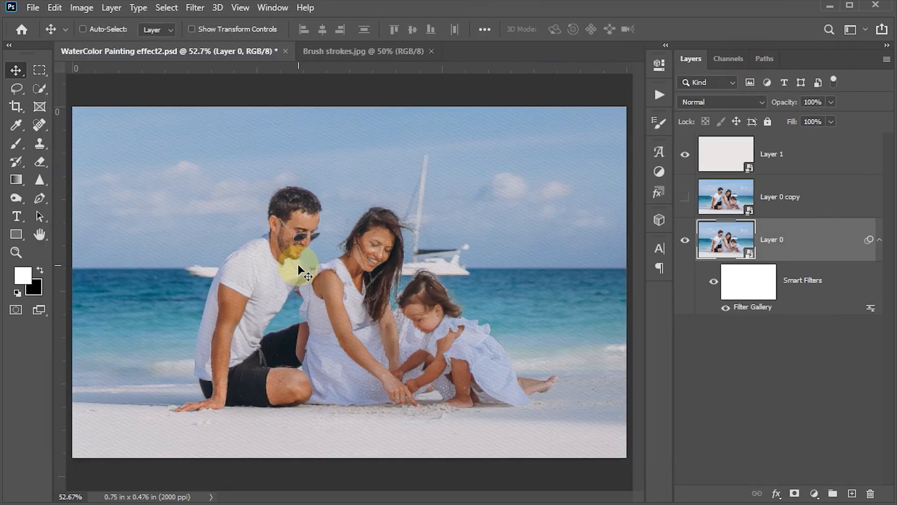
pyautogui.doubleClick(871, 311)
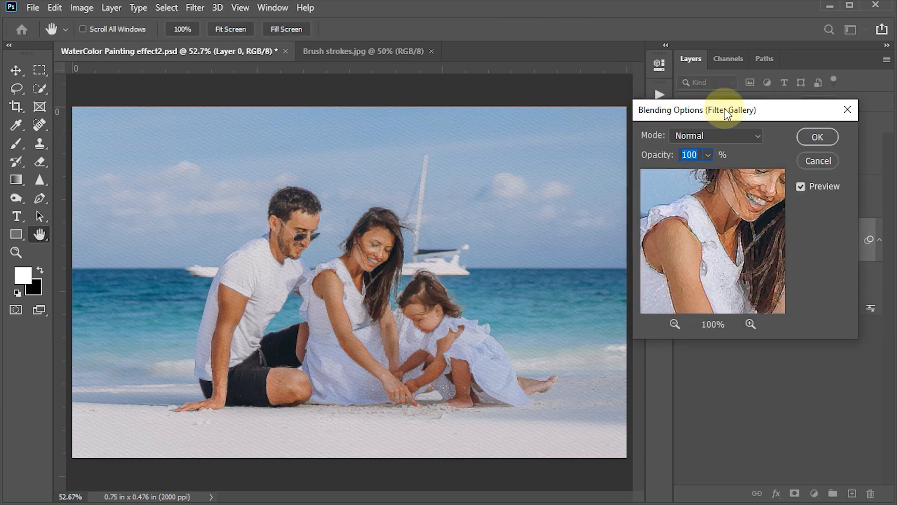
pyautogui.click(753, 134)
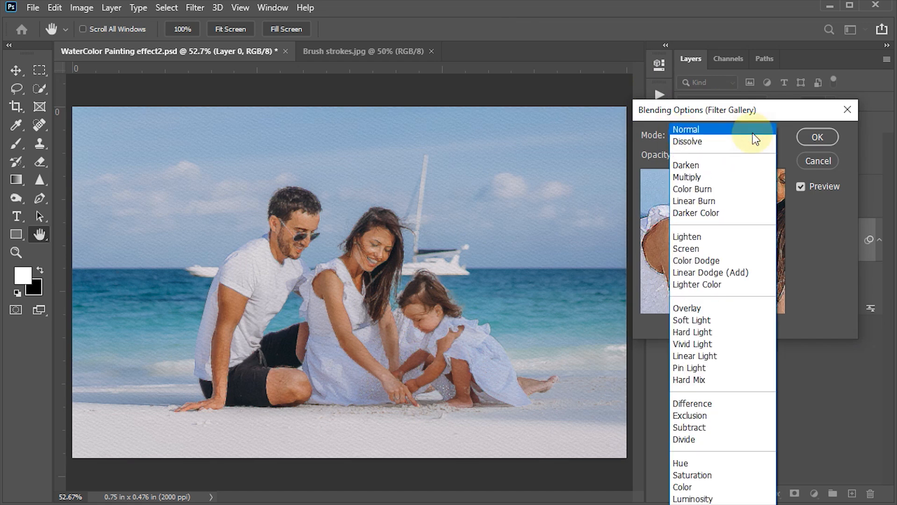
pyautogui.click(695, 238)
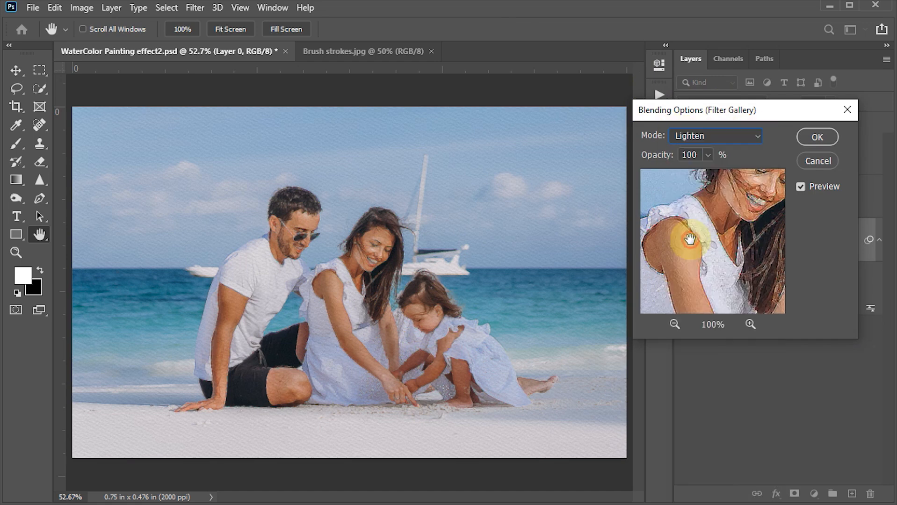
pyautogui.click(816, 137)
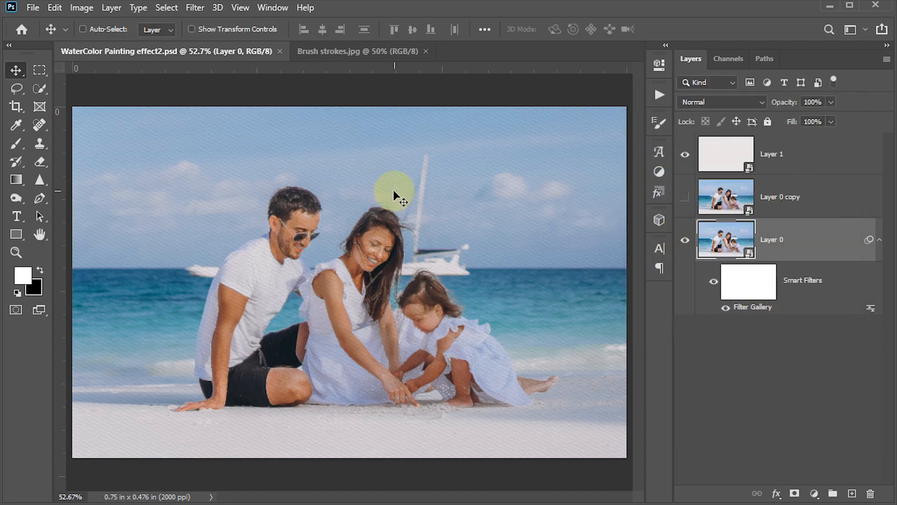
# Apply a Smart Blur to Layer 0 with radius 10 and threshold 30, and save the document
pyautogui.click(196, 8)
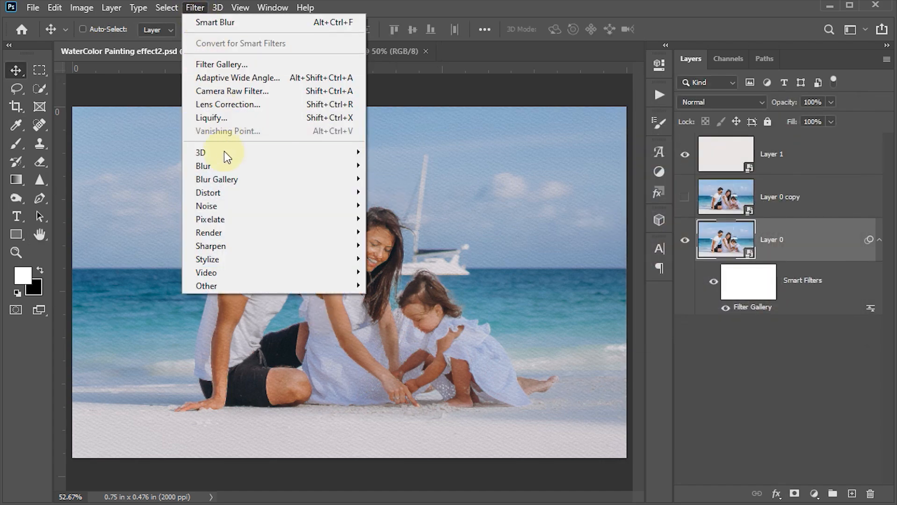
pyautogui.moveTo(224, 161)
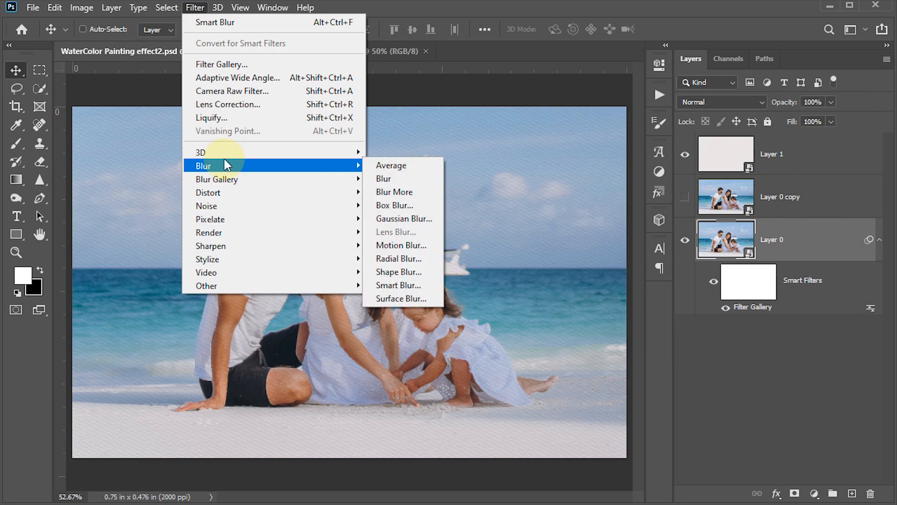
pyautogui.click(421, 288)
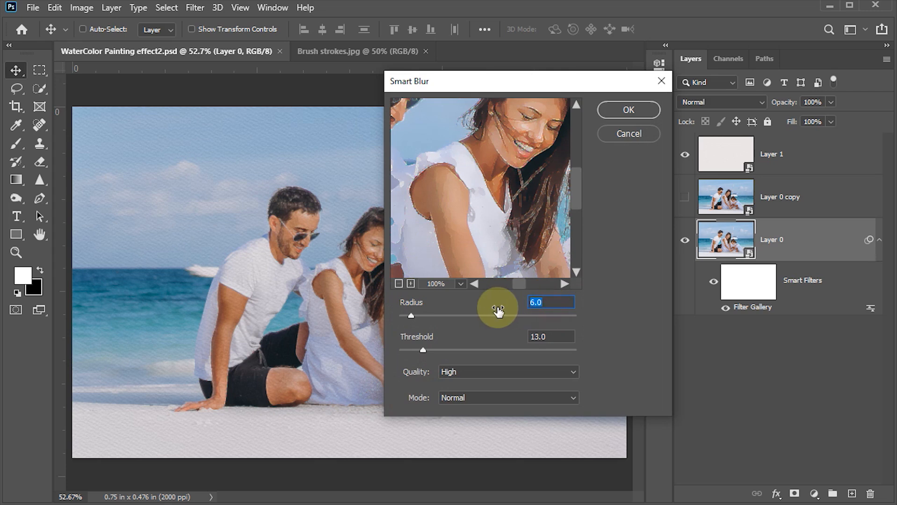
pyautogui.write('10')
pyautogui.click(552, 336)
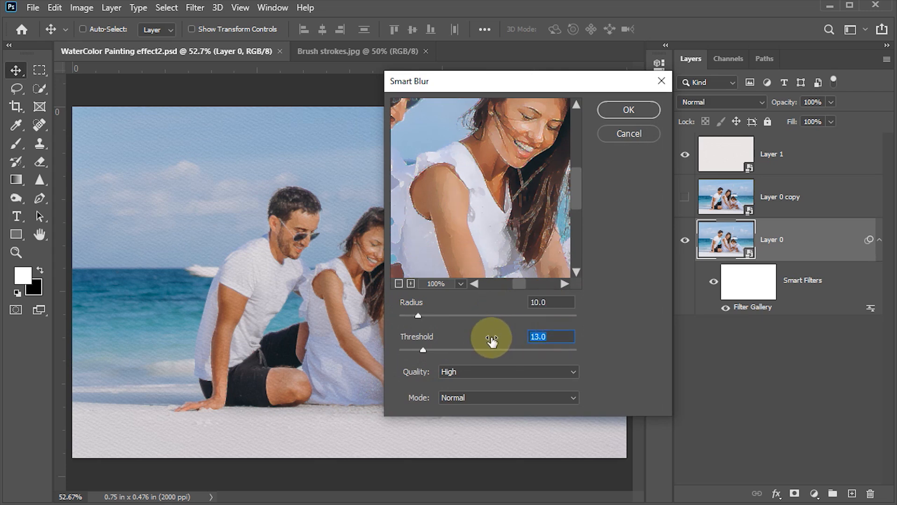
pyautogui.write('30')
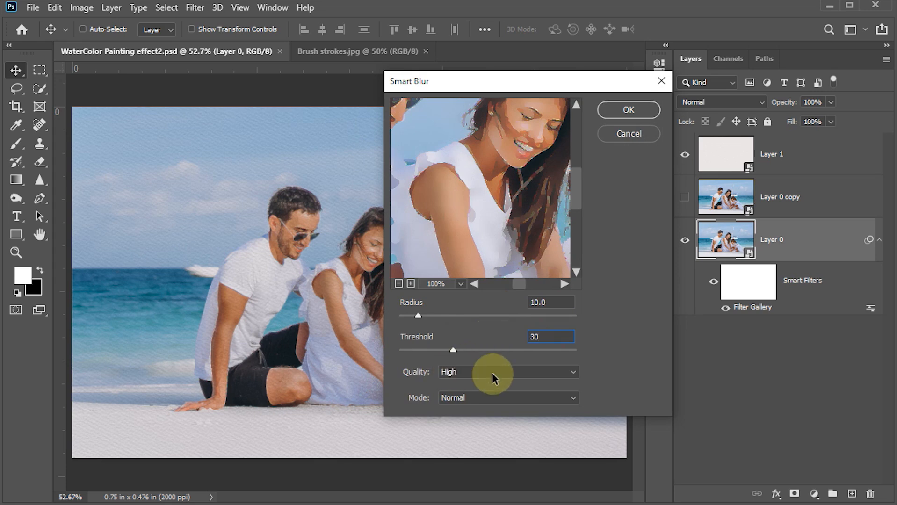
pyautogui.click(626, 110)
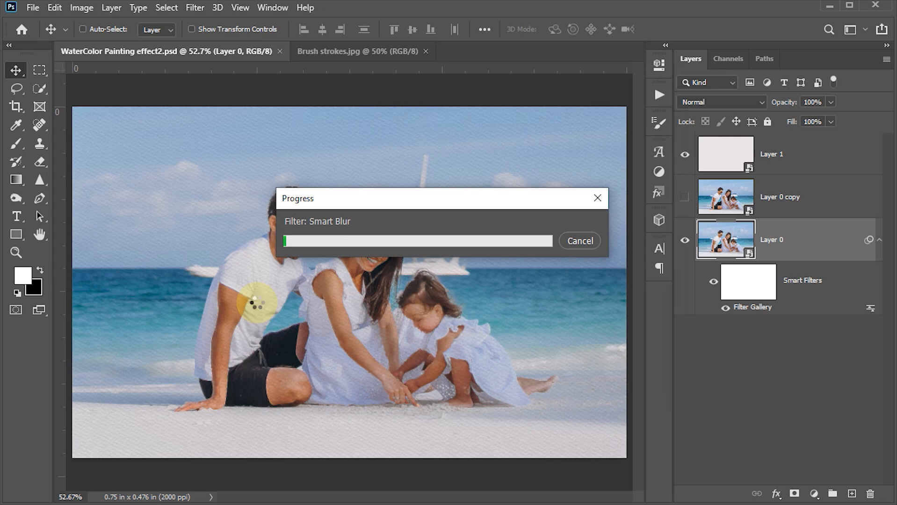
pyautogui.hotkey('ctrl', 's')
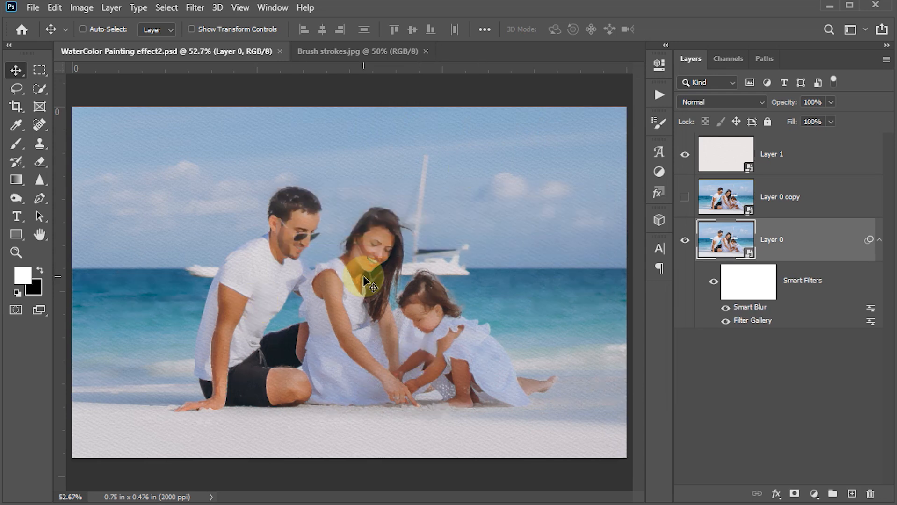
# Add a Vibrance adjustment layer above Layer 0 with vibrance +100 and saturation +1
pyautogui.click(814, 494)
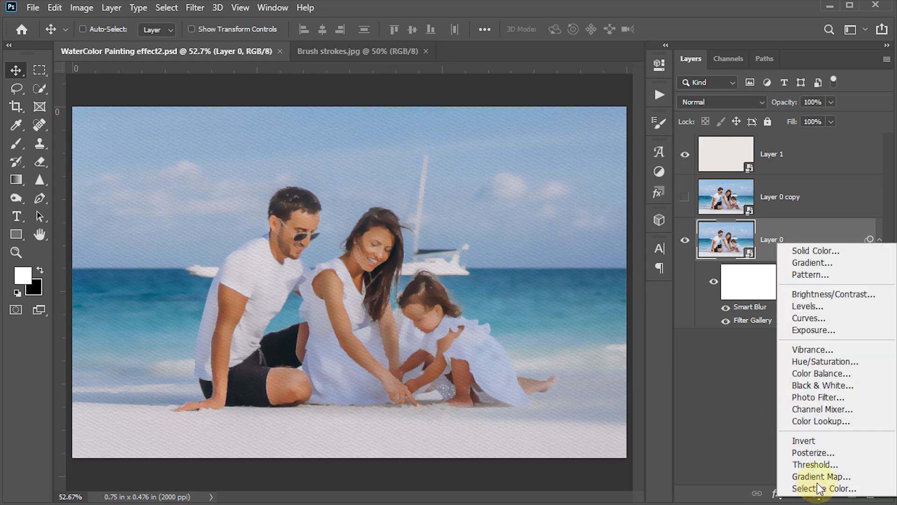
pyautogui.click(814, 350)
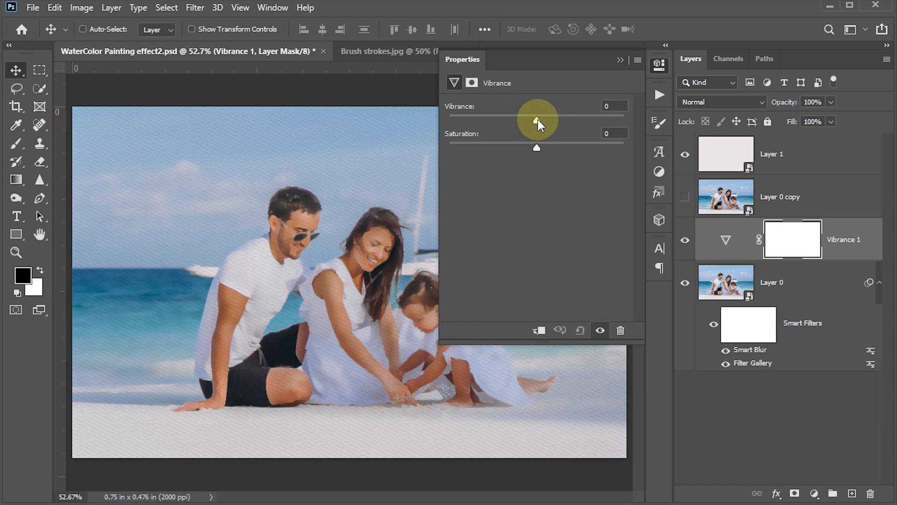
pyautogui.moveTo(537, 120); pyautogui.dragTo(568, 121)
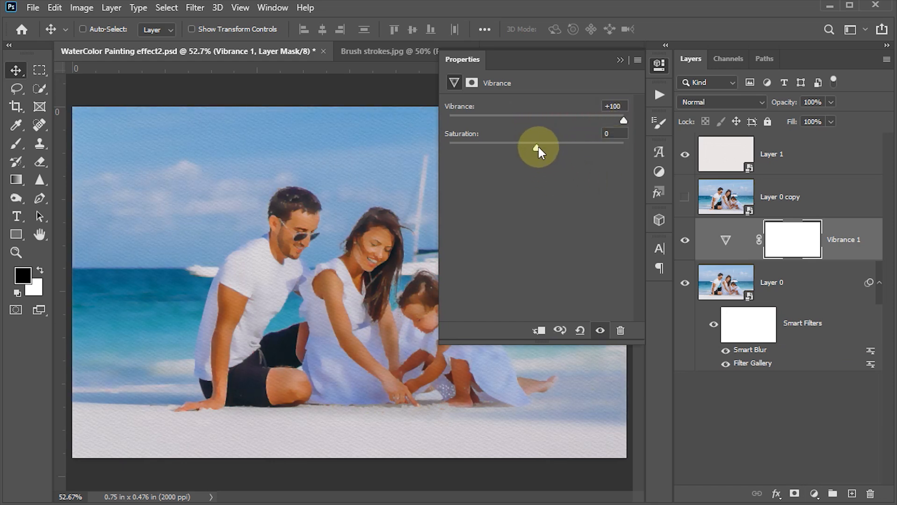
pyautogui.moveTo(538, 147); pyautogui.dragTo(538, 146)
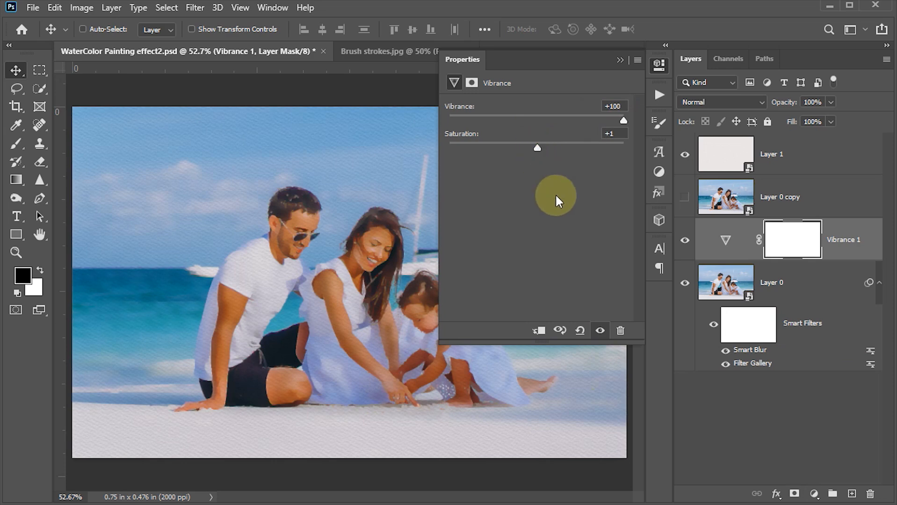
pyautogui.click(659, 65)
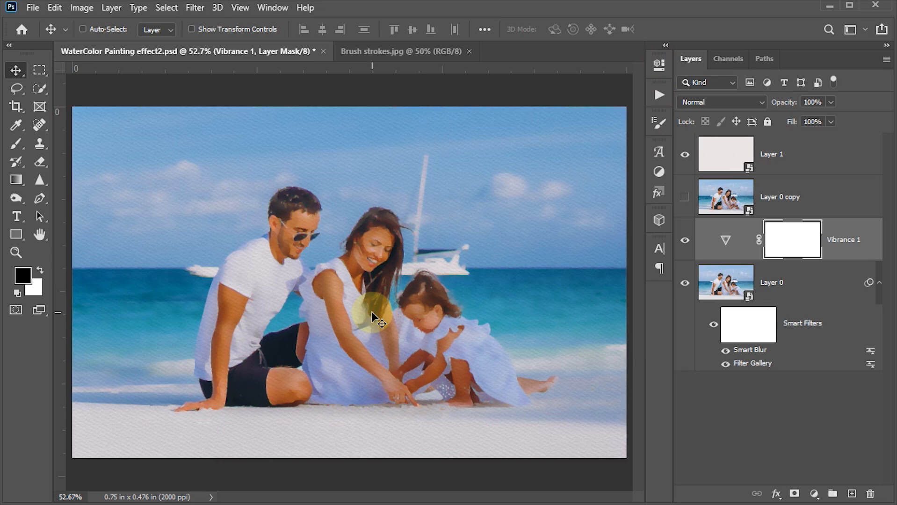
# Show Layer 0 copy and choose the Glowing Edges effect from the Filter Gallery's Stylize group for it
pyautogui.click(724, 197)
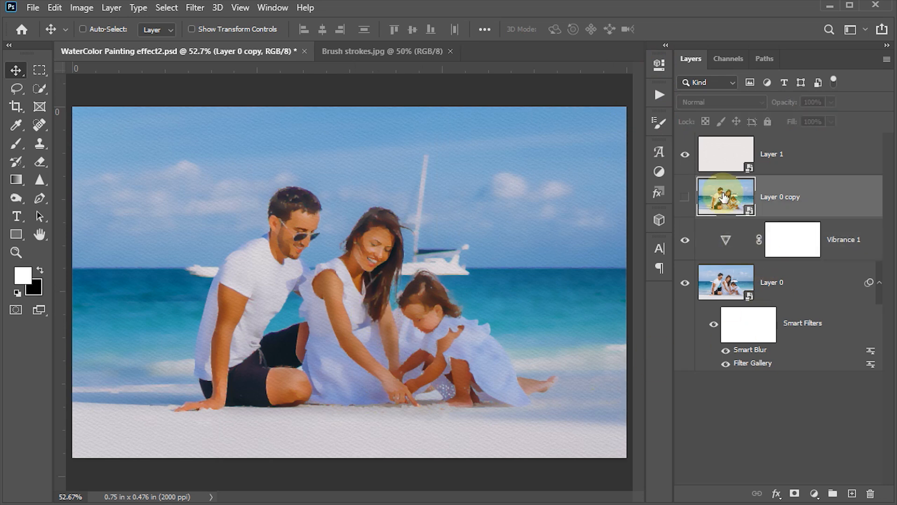
pyautogui.click(684, 198)
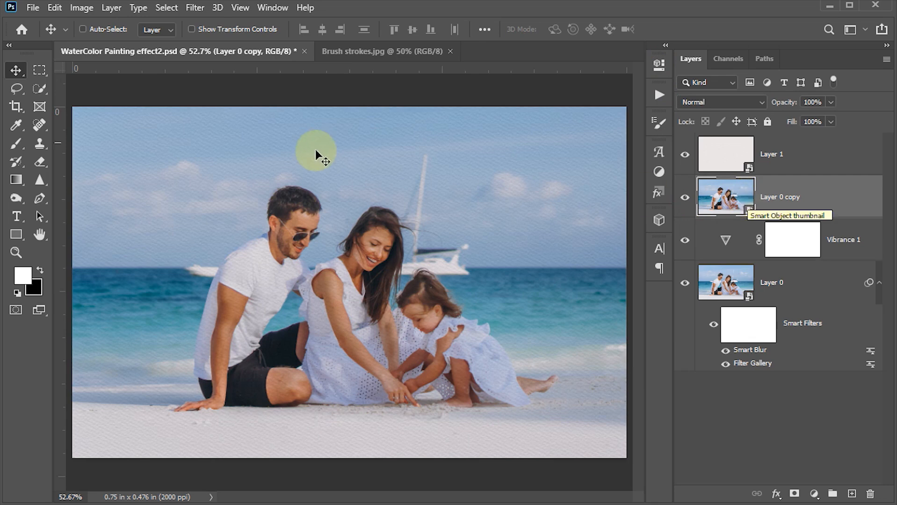
pyautogui.click(196, 7)
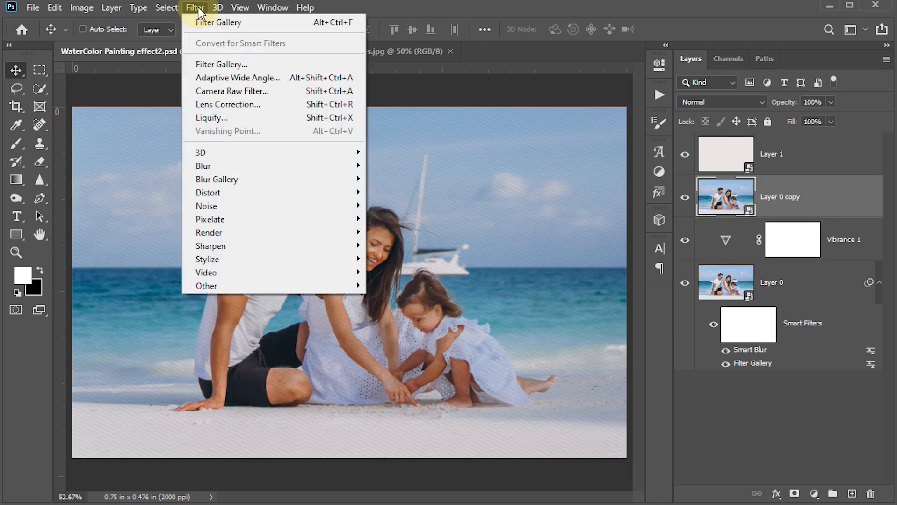
pyautogui.click(215, 65)
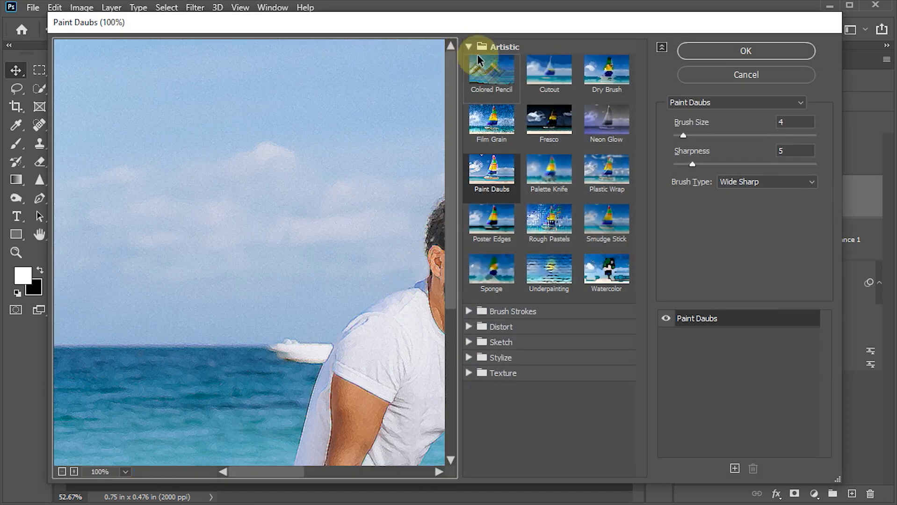
pyautogui.click(468, 47)
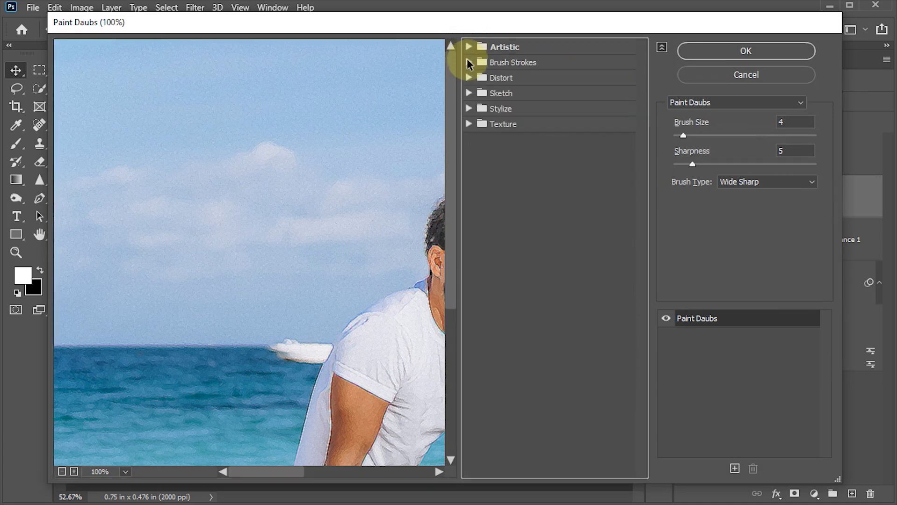
pyautogui.click(468, 109)
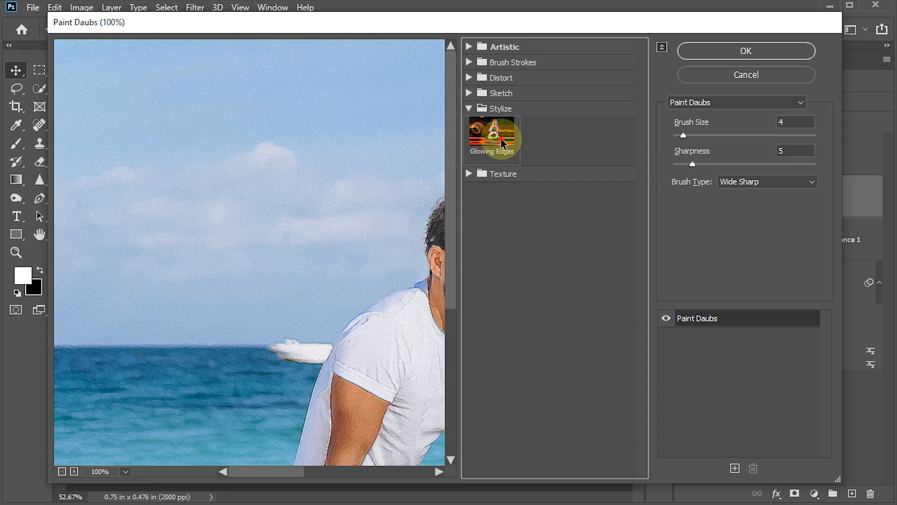
pyautogui.click(500, 138)
pyautogui.moveTo(390, 316); pyautogui.dragTo(210, 209)
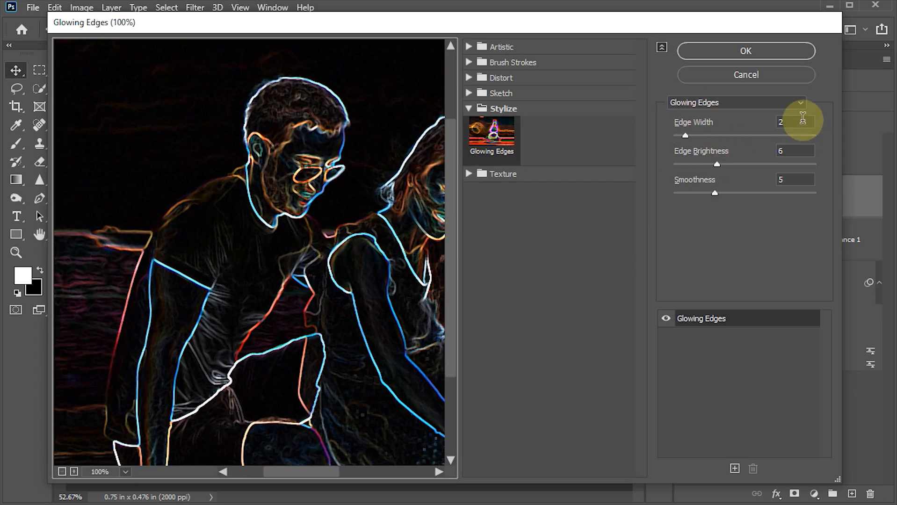
# Set the Glowing Edges width to 1, brightness to 12 and smoothness to 15, and apply the effect
pyautogui.click(801, 120)
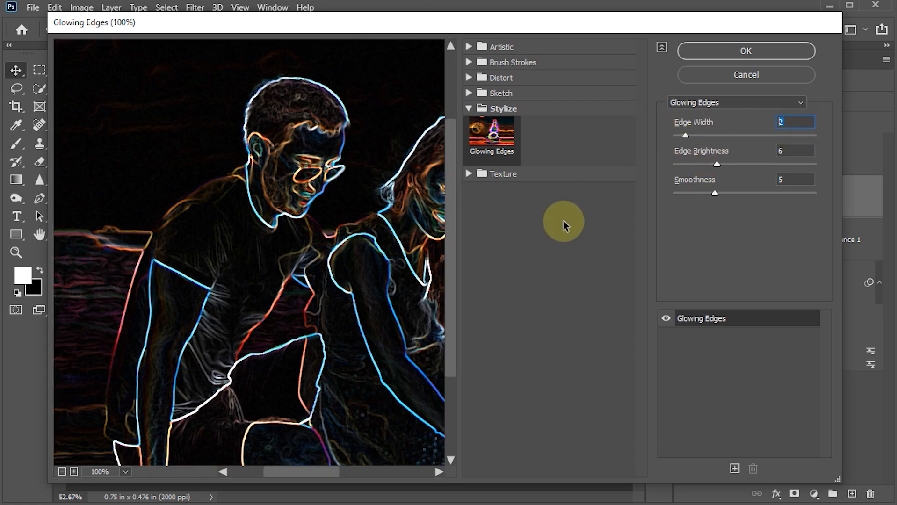
pyautogui.press('Down')
pyautogui.click(790, 150)
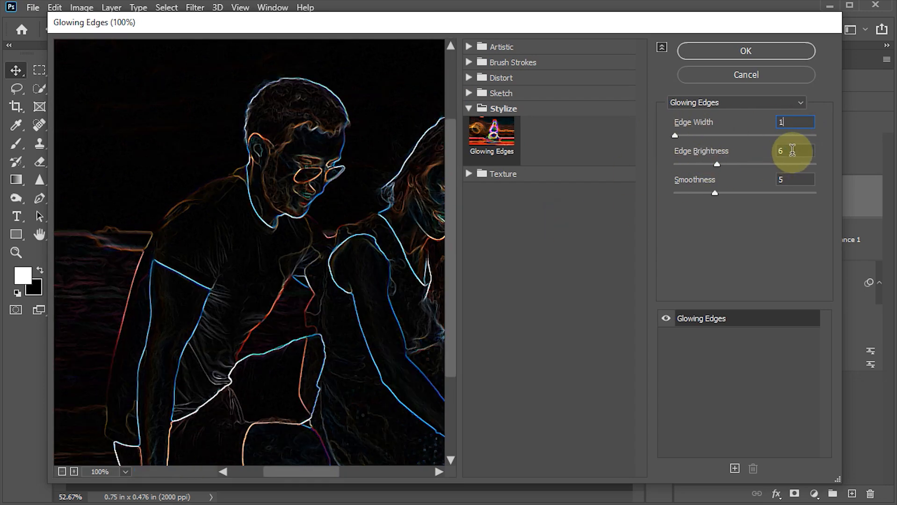
pyautogui.press('Down')
pyautogui.write('12')
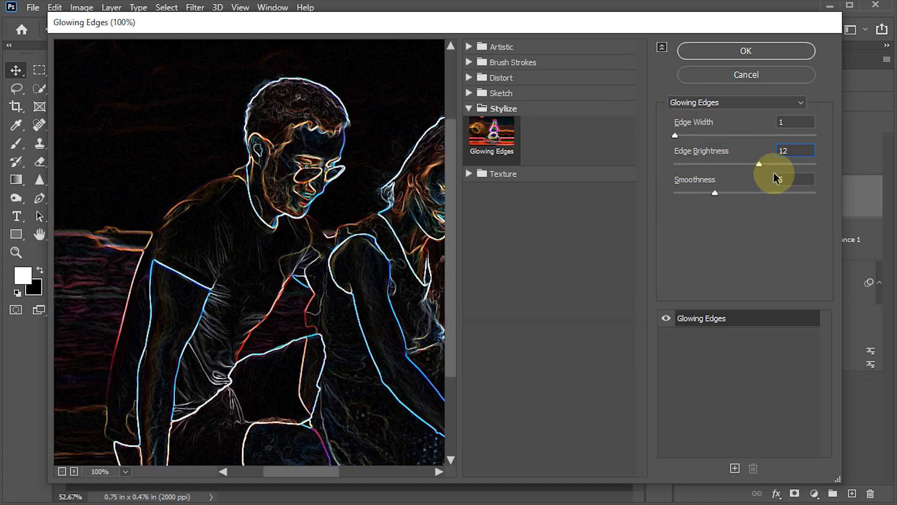
pyautogui.click(786, 180)
pyautogui.write('15')
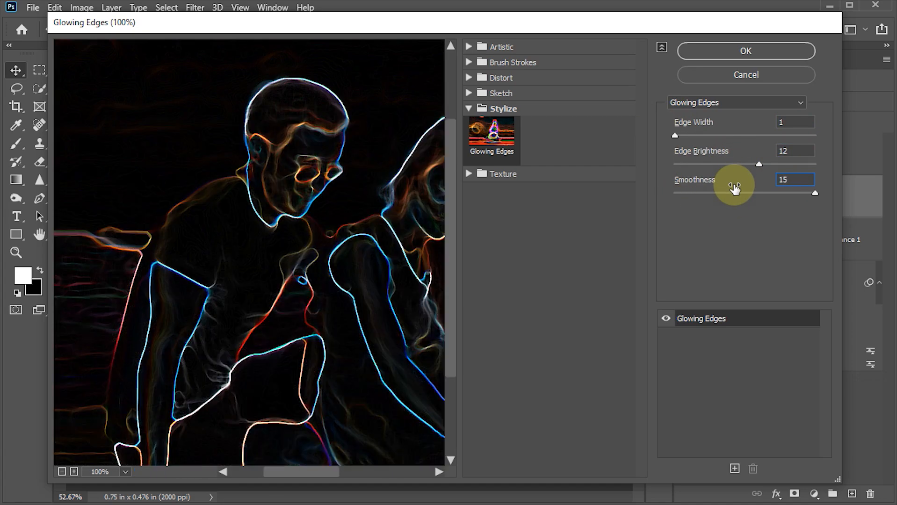
pyautogui.click(746, 51)
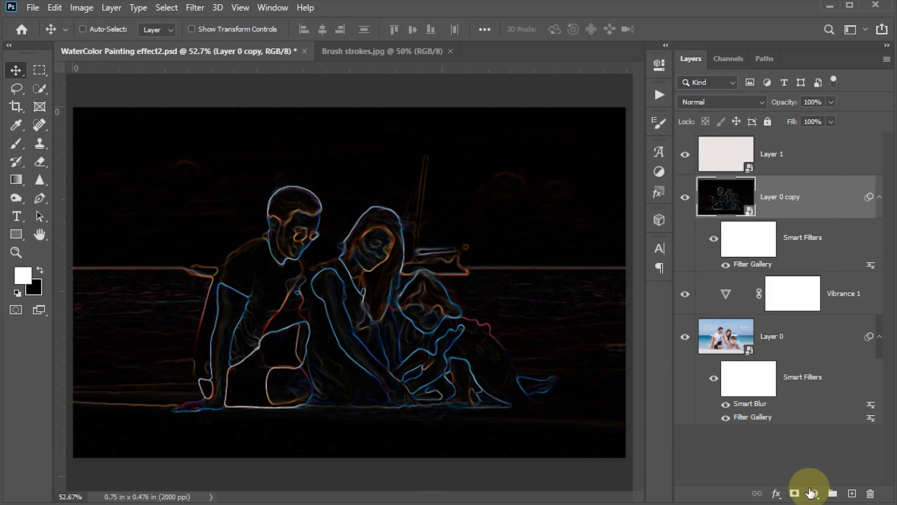
# Add an Invert adjustment layer above Layer 0 copy and clip it to that layer
pyautogui.click(814, 493)
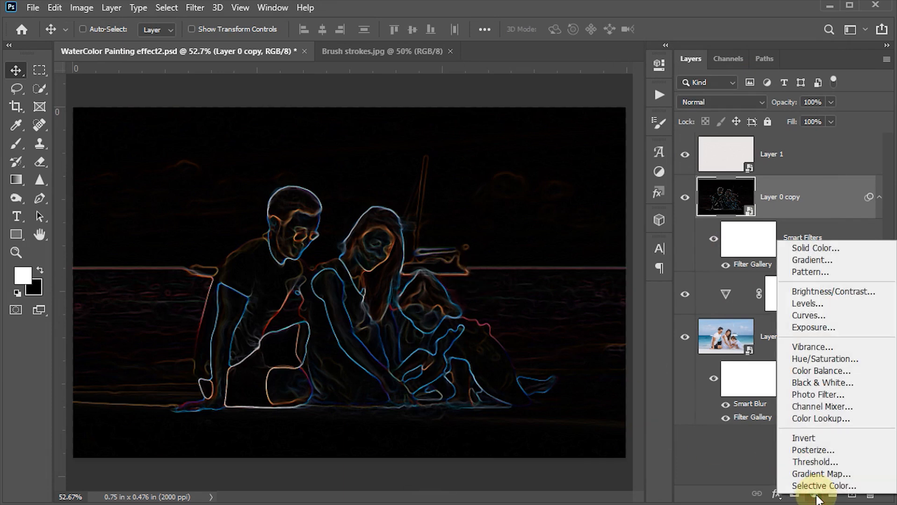
pyautogui.click(803, 438)
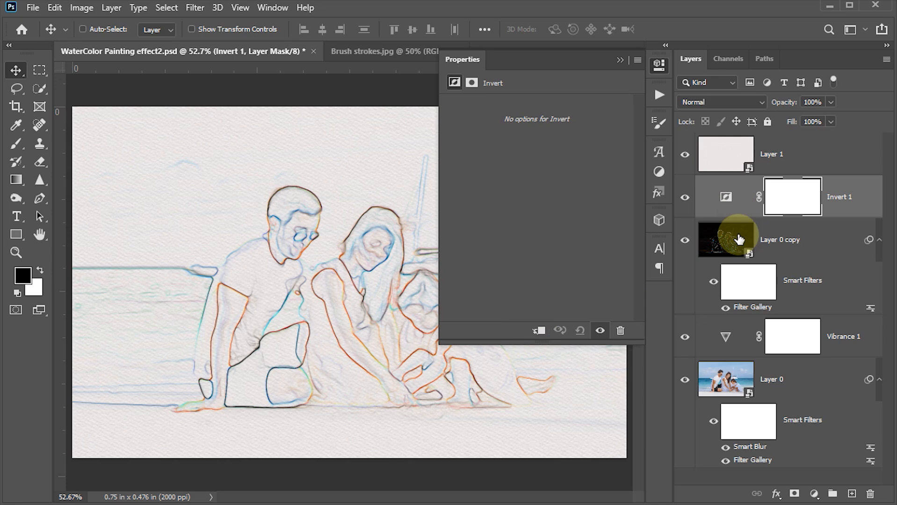
pyautogui.click(537, 332)
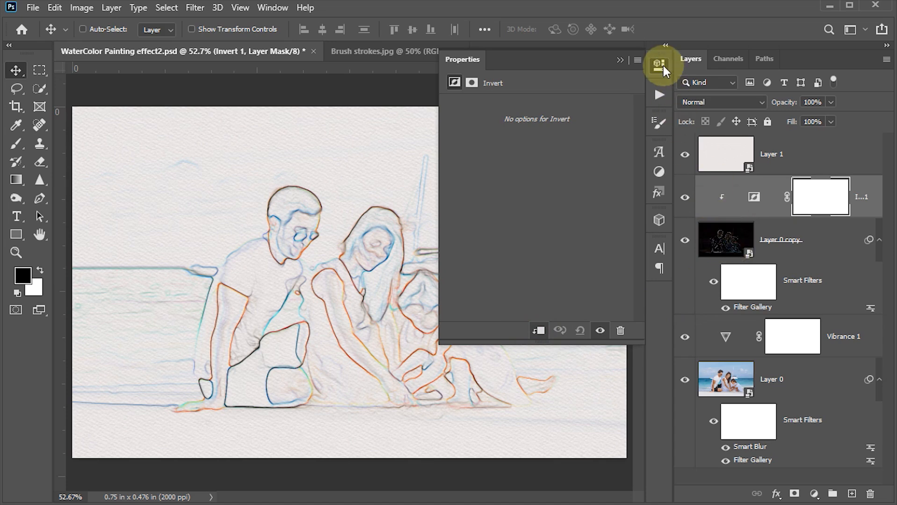
# Add a Black & White adjustment layer above the Invert layer and clip it to Layer 0 copy
pyautogui.click(814, 494)
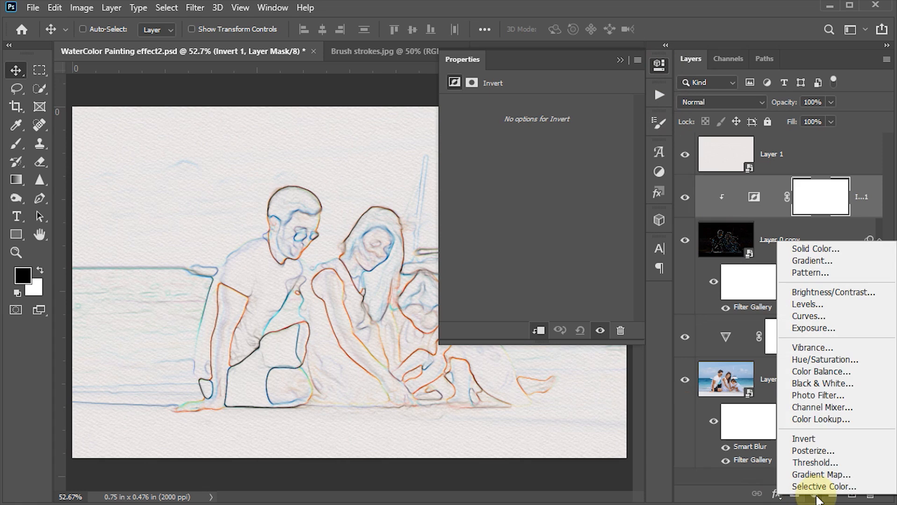
pyautogui.click(818, 384)
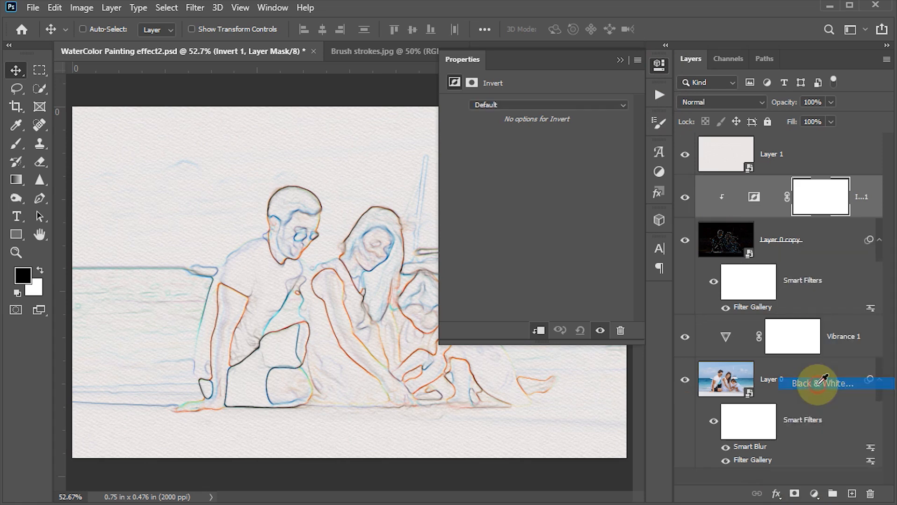
pyautogui.click(537, 333)
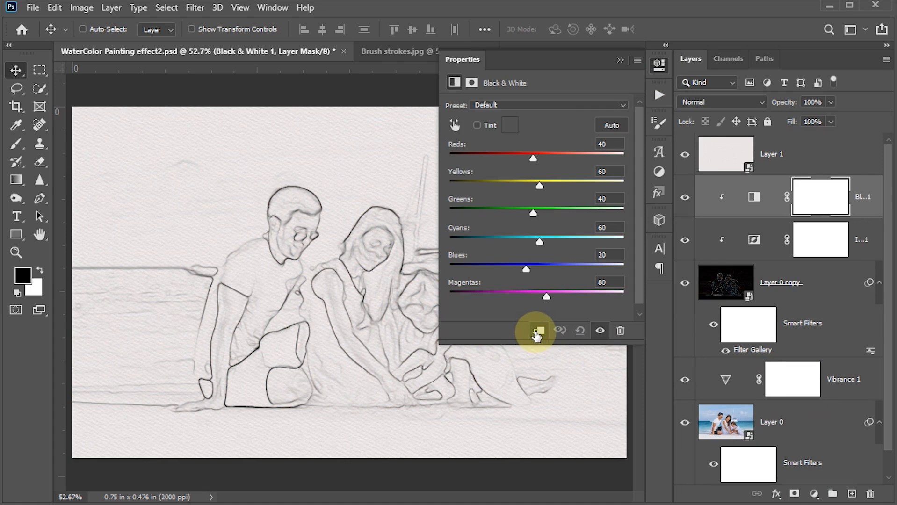
# Set Layer 0 copy's blend mode to Multiply and save the document
pyautogui.click(659, 64)
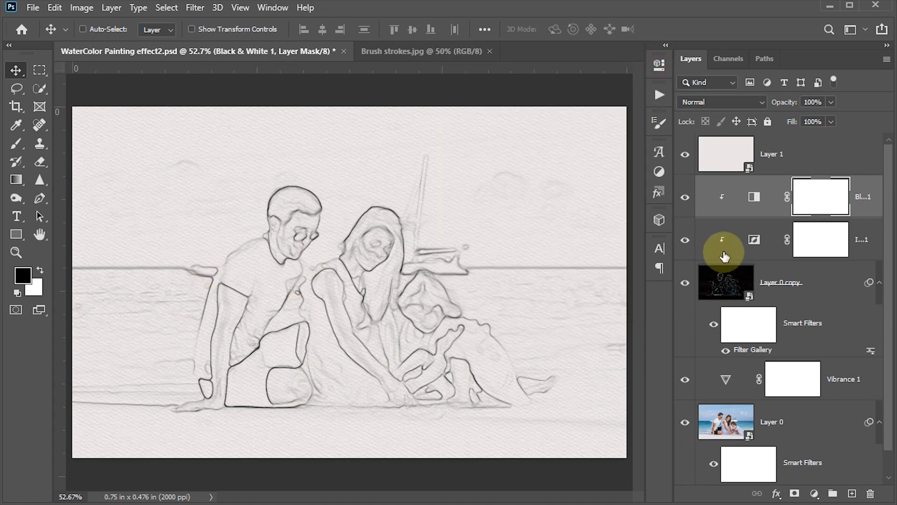
pyautogui.click(732, 285)
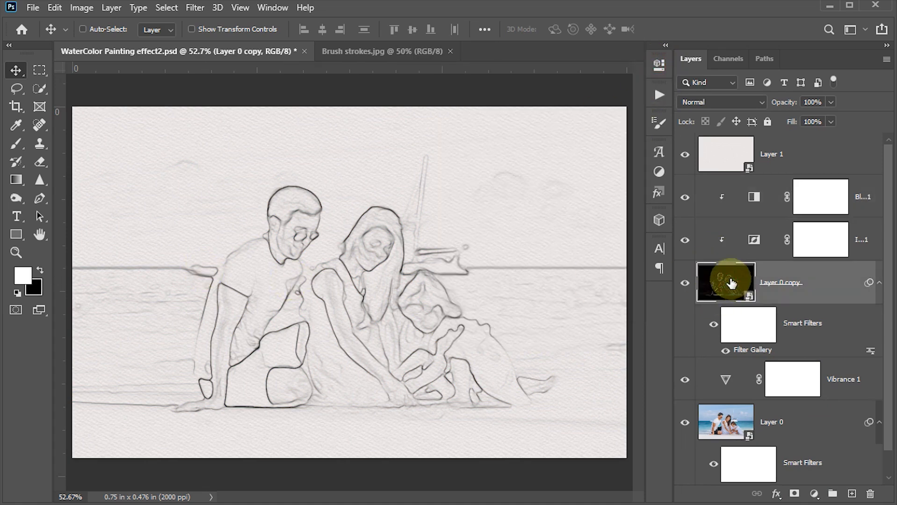
pyautogui.click(762, 99)
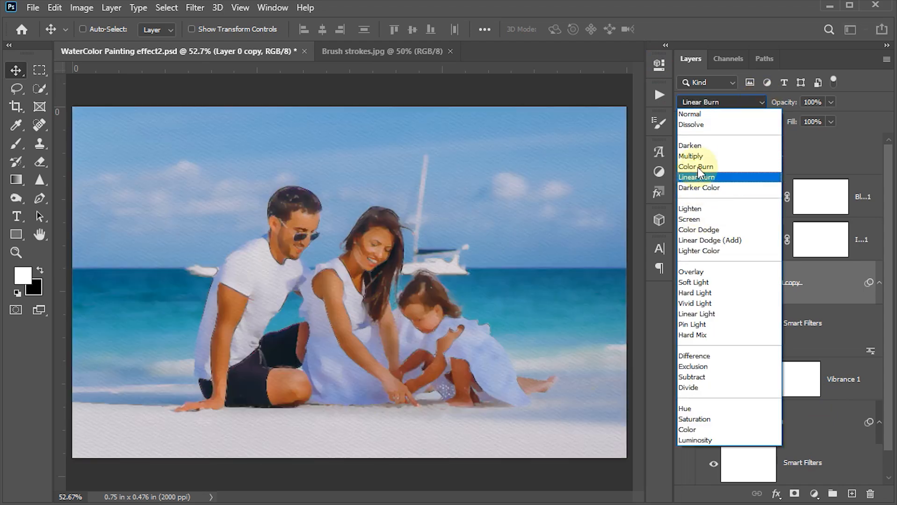
pyautogui.click(698, 154)
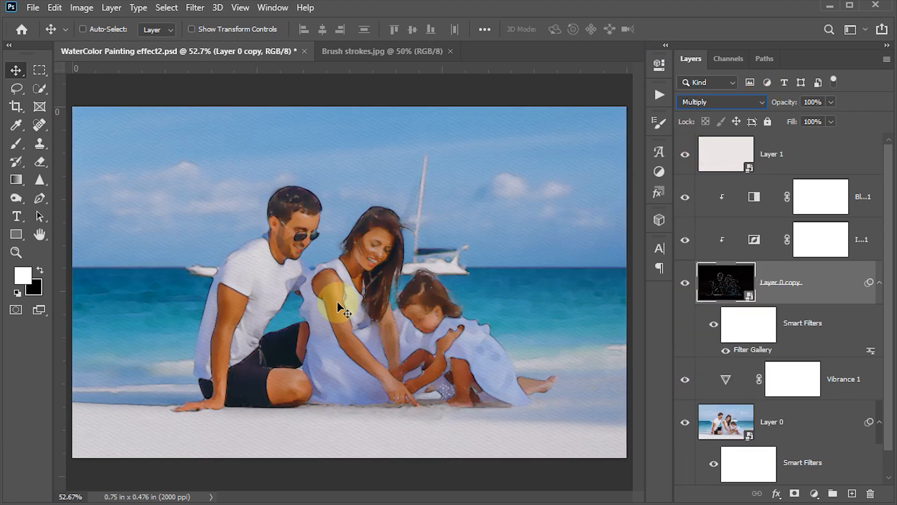
pyautogui.hotkey('ctrl', 's')
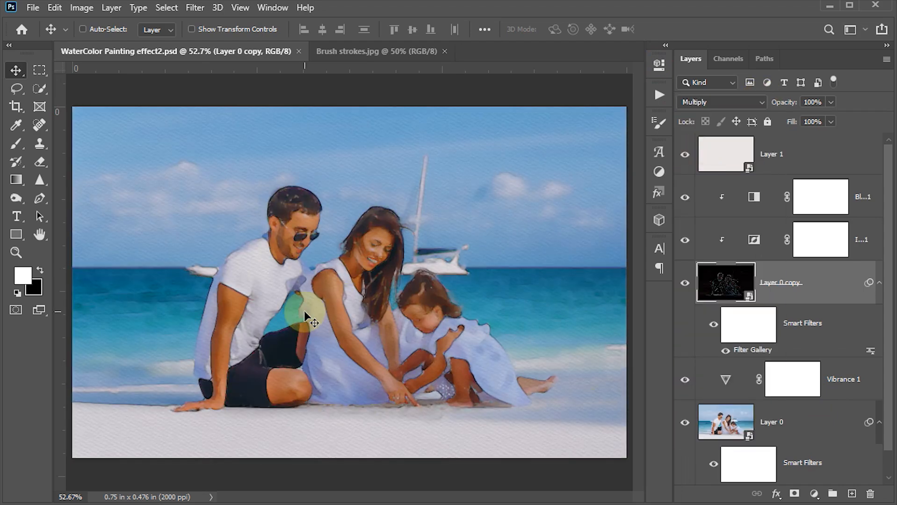
# Add a Curves adjustment layer above Layer 1 with an S-curve that darkens the shadows and maps input 176 to output 181
pyautogui.click(732, 151)
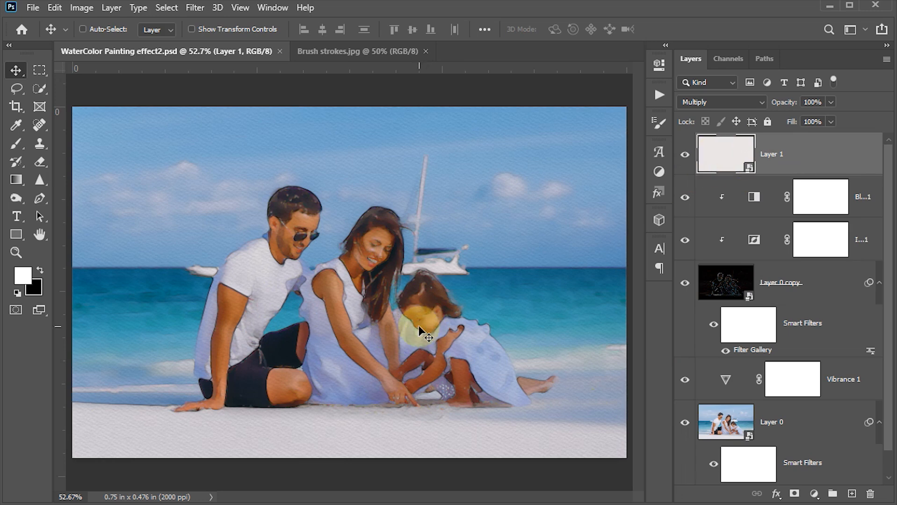
pyautogui.click(813, 495)
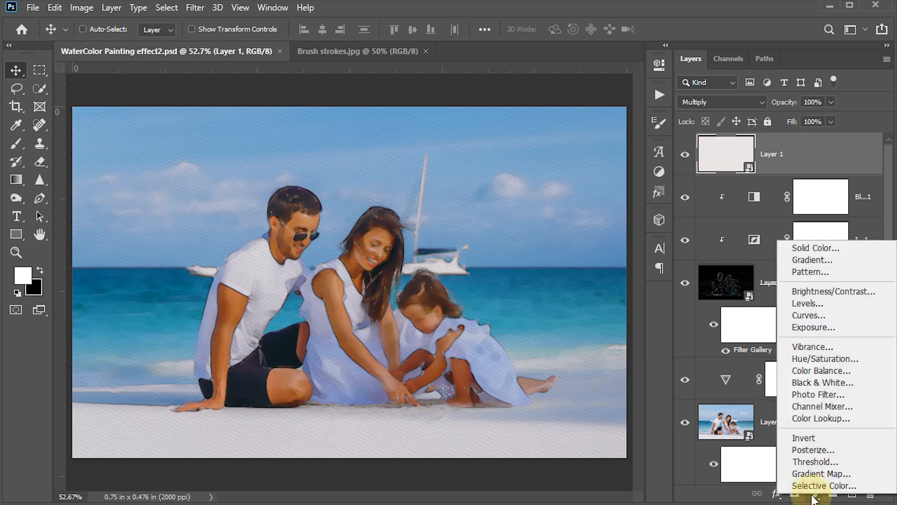
pyautogui.click(790, 316)
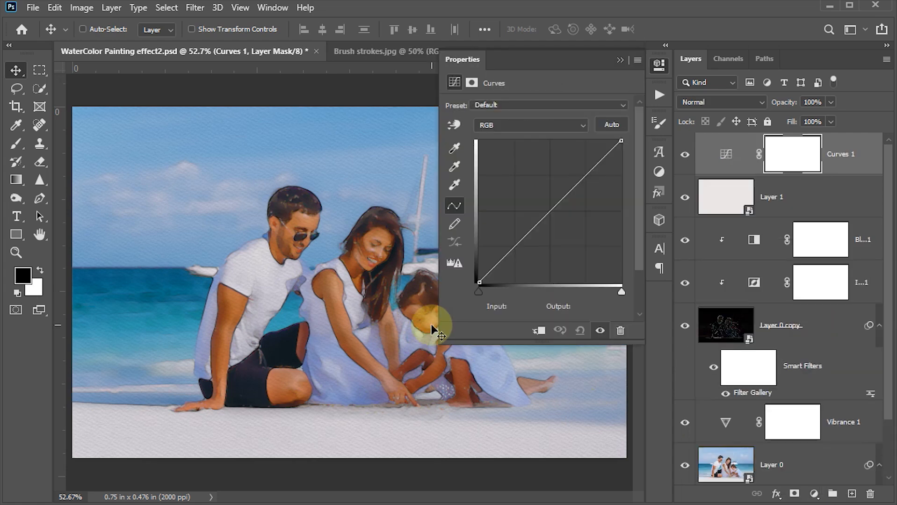
pyautogui.click(532, 233)
pyautogui.moveTo(531, 233); pyautogui.dragTo(535, 238)
pyautogui.moveTo(575, 192); pyautogui.dragTo(576, 182)
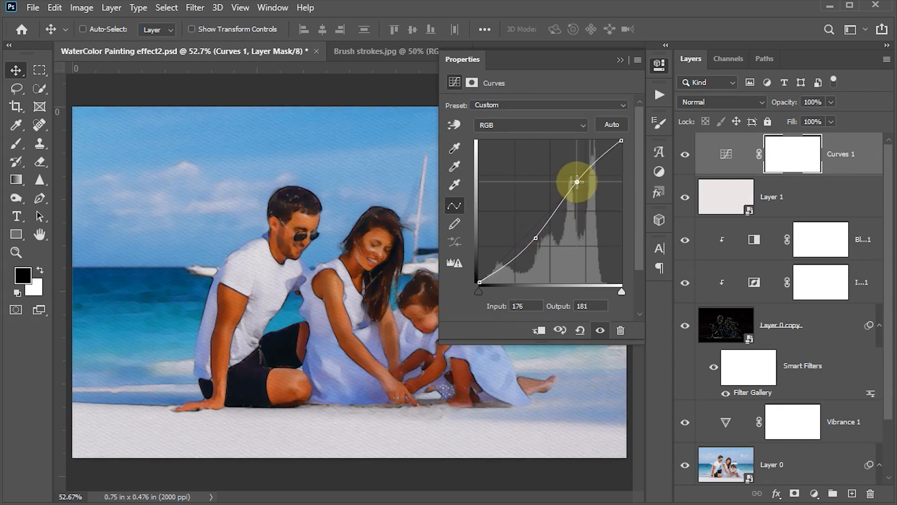
pyautogui.click(657, 65)
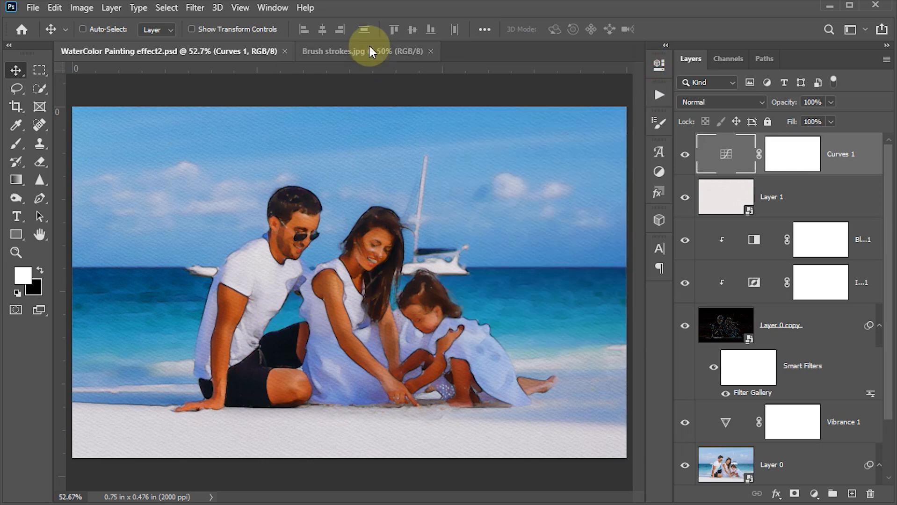
# Copy the Brush strokes.jpg image into the WaterColor Painting effect2.psd document as the top layer and align it to cover the canvas
pyautogui.click(365, 46)
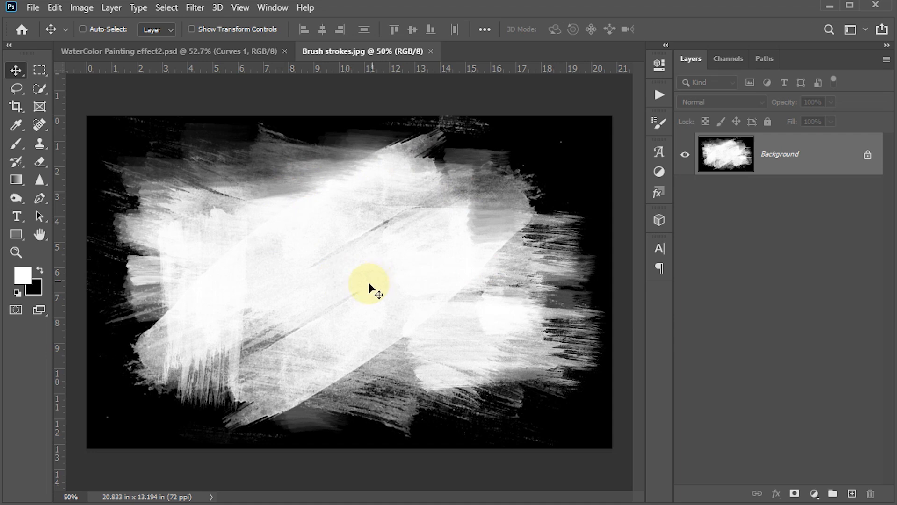
pyautogui.moveTo(368, 282)
pyautogui.mouseDown()
pyautogui.moveTo(398, 304)
pyautogui.moveTo(201, 53)
pyautogui.moveTo(334, 300)
pyautogui.mouseUp()
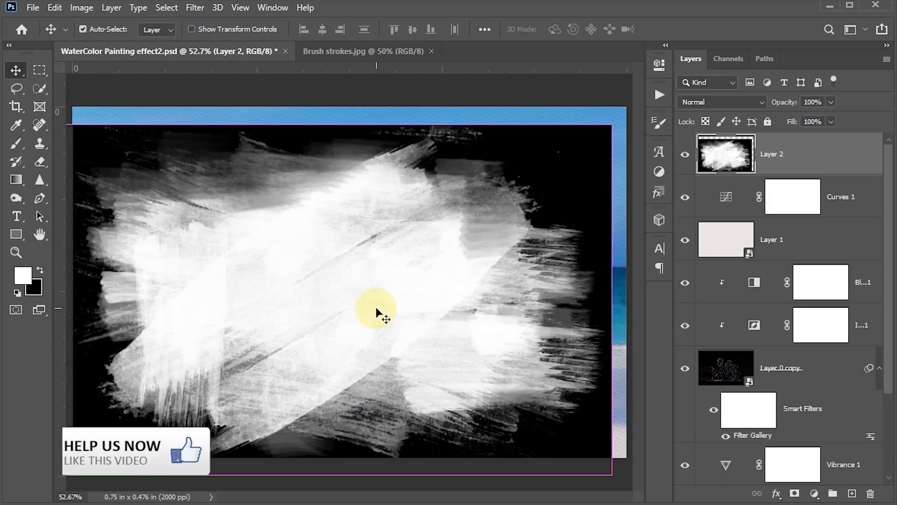
pyautogui.hotkey('ctrl', 't')
pyautogui.moveTo(446, 306); pyautogui.dragTo(458, 294)
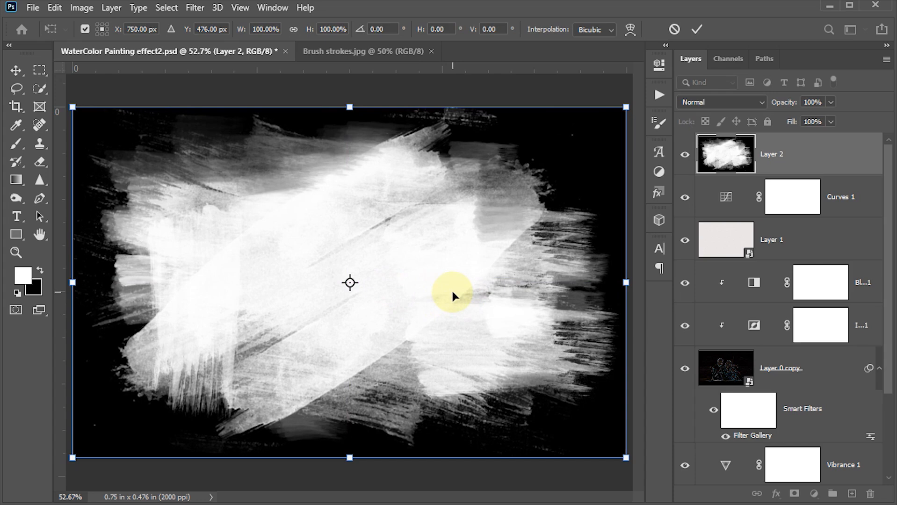
pyautogui.click(694, 29)
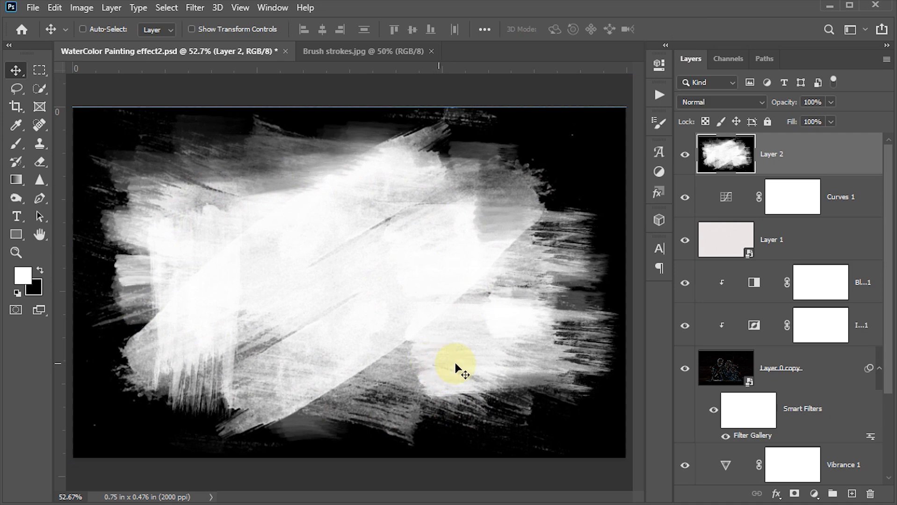
# Load the brush strokes' bright areas as a selection from the RGB channel
pyautogui.click(725, 61)
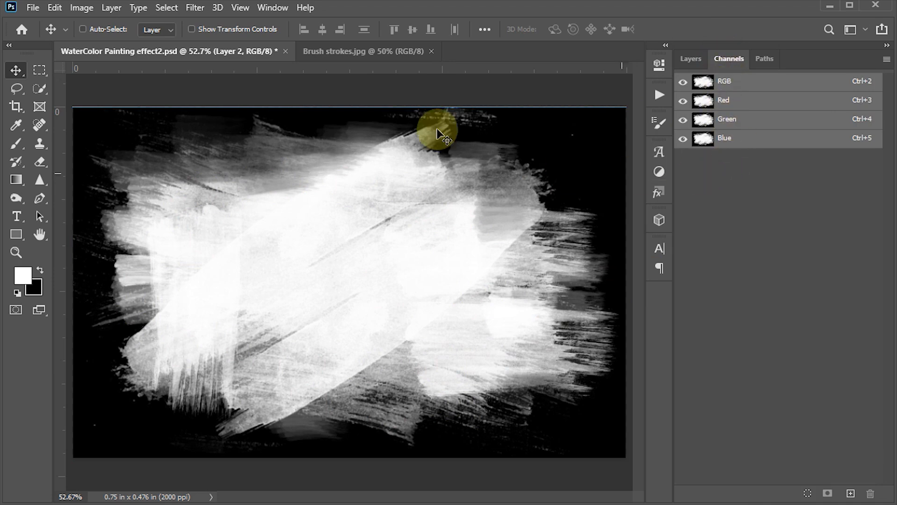
pyautogui.click(280, 8)
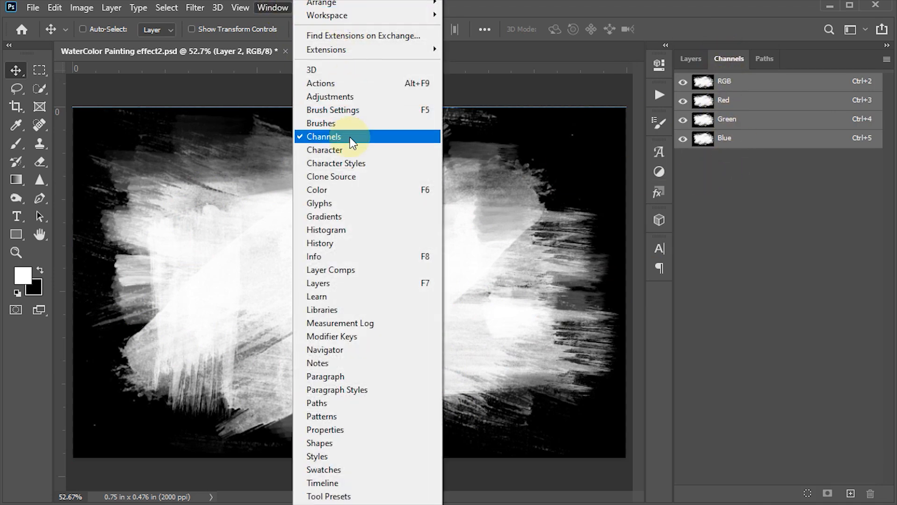
pyautogui.click(732, 57)
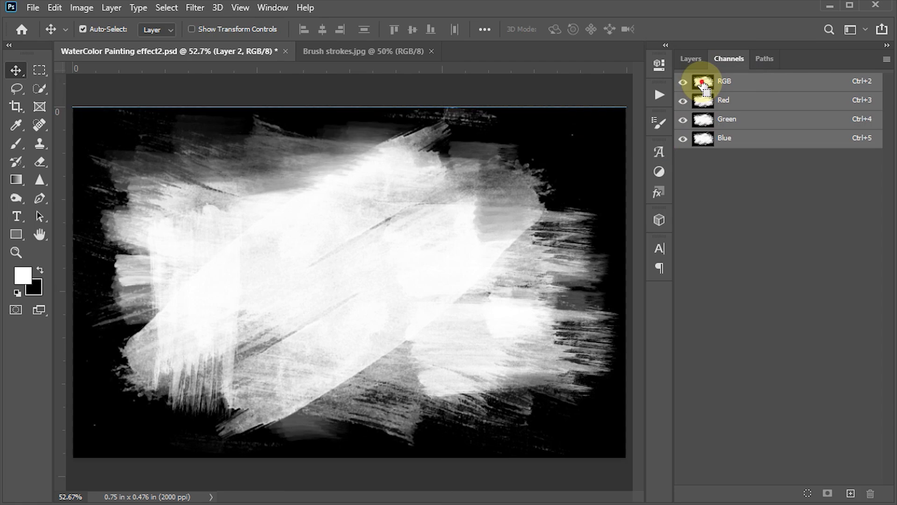
pyautogui.keyDown('ctrl'); pyautogui.click(703, 84); pyautogui.keyUp('ctrl')
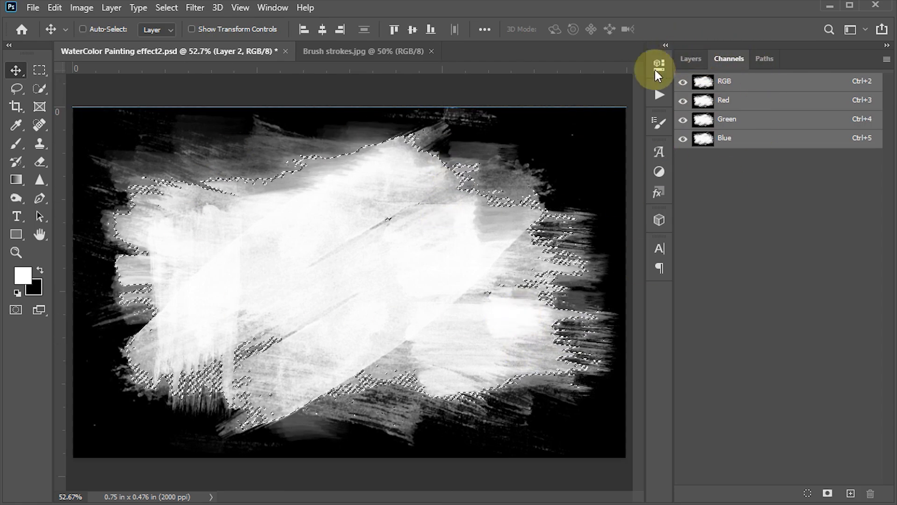
# Delete the brush strokes layer, Layer 2, while keeping the selection active
pyautogui.click(688, 58)
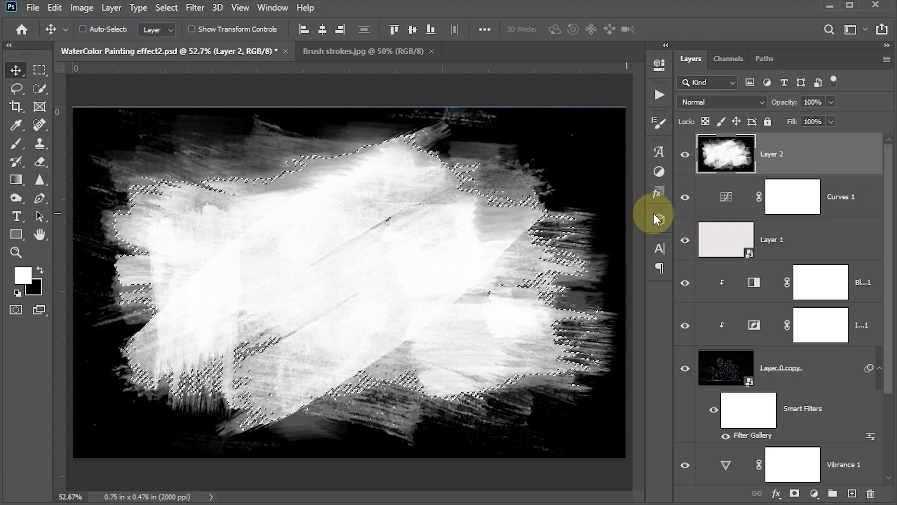
pyautogui.moveTo(720, 152); pyautogui.dragTo(869, 491)
pyautogui.press('x')
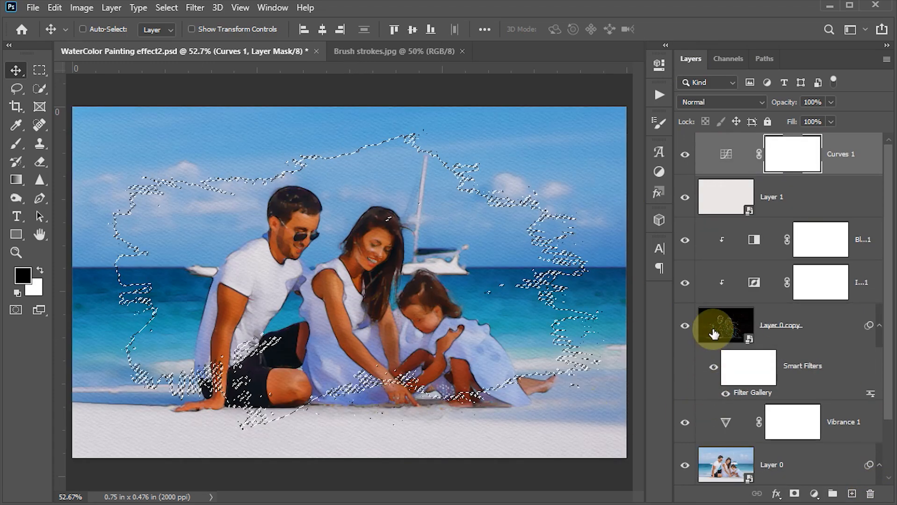
# Add a layer mask from the selection to Layer 0 copy, duplicate that mask onto Layer 0, and save the document
pyautogui.click(719, 331)
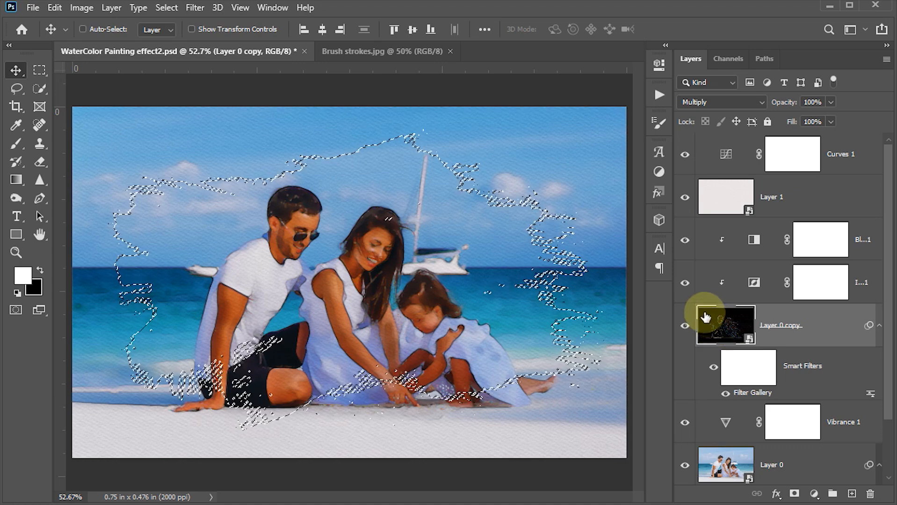
pyautogui.click(794, 494)
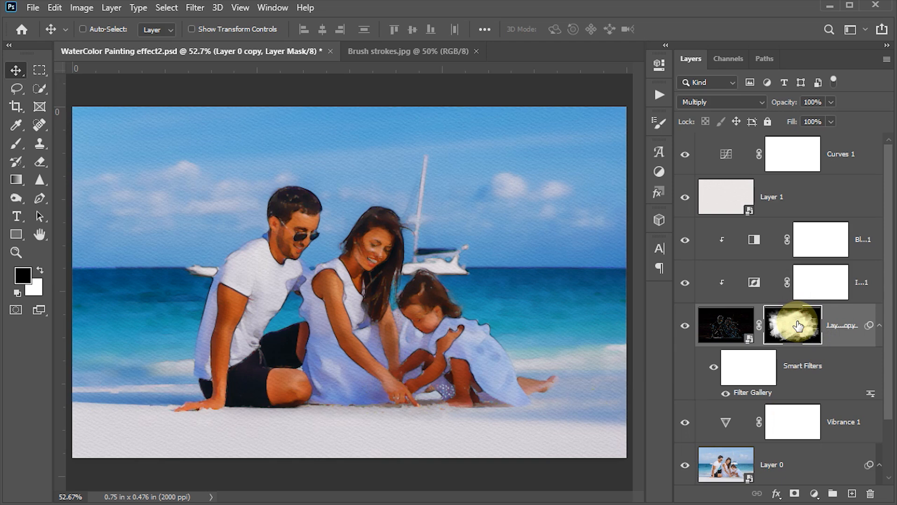
pyautogui.moveTo(798, 325); pyautogui.dragTo(798, 466)
pyautogui.hotkey('ctrl', 's')
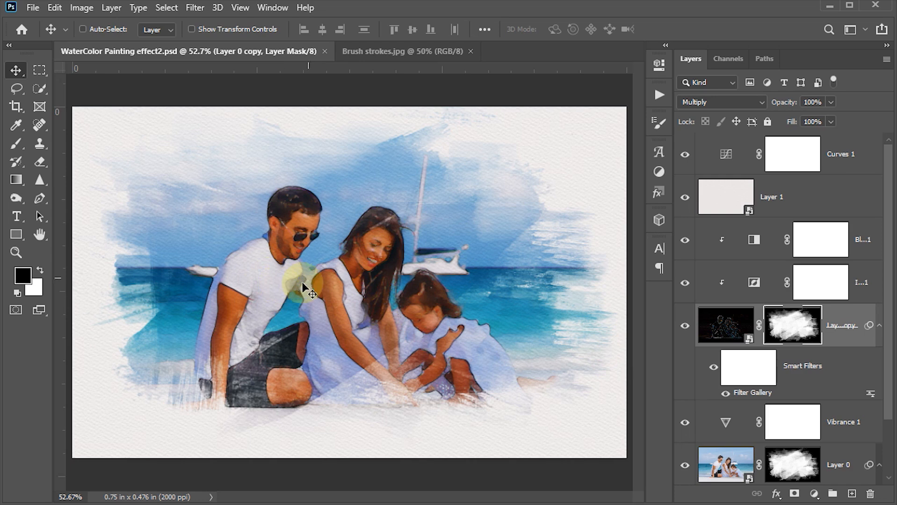
# Readjust the Curves 1 points to input 104, output 90 in the darker tones and input 182, output 189 in the highlights
pyautogui.click(725, 154)
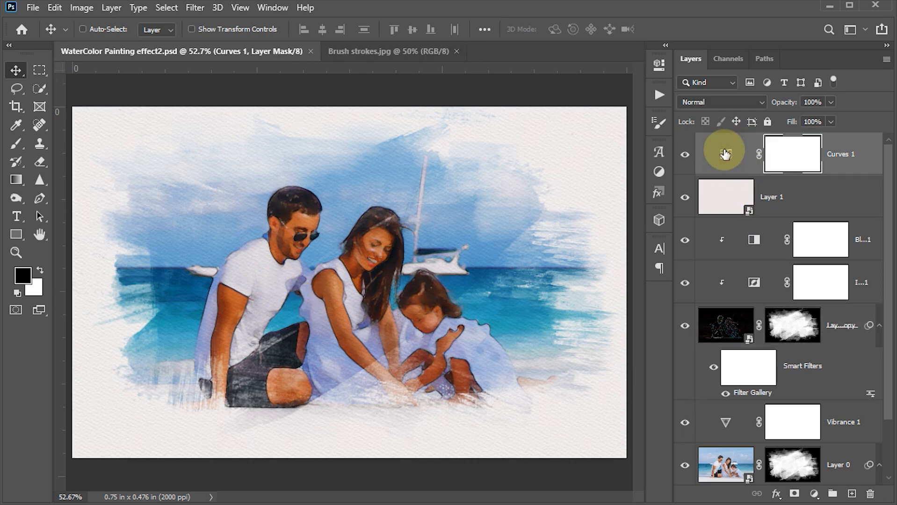
pyautogui.click(727, 155)
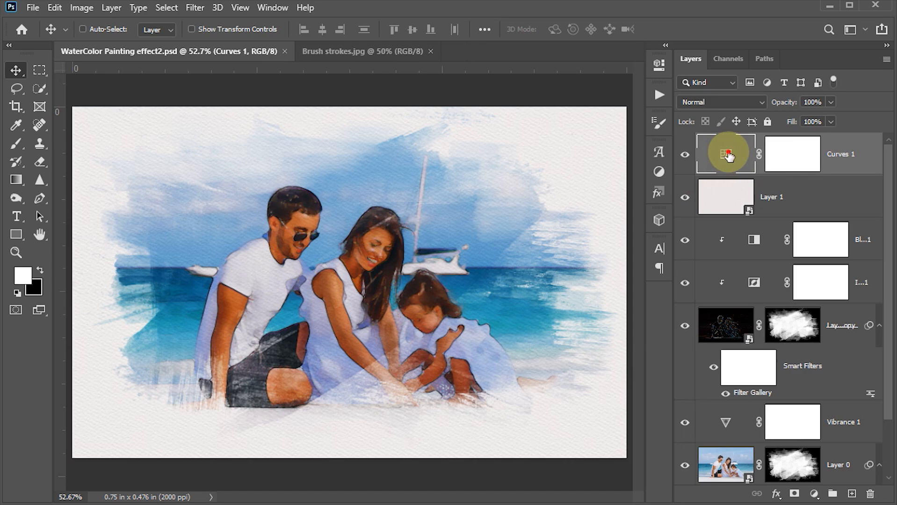
pyautogui.doubleClick(728, 154)
pyautogui.moveTo(535, 239); pyautogui.dragTo(537, 232)
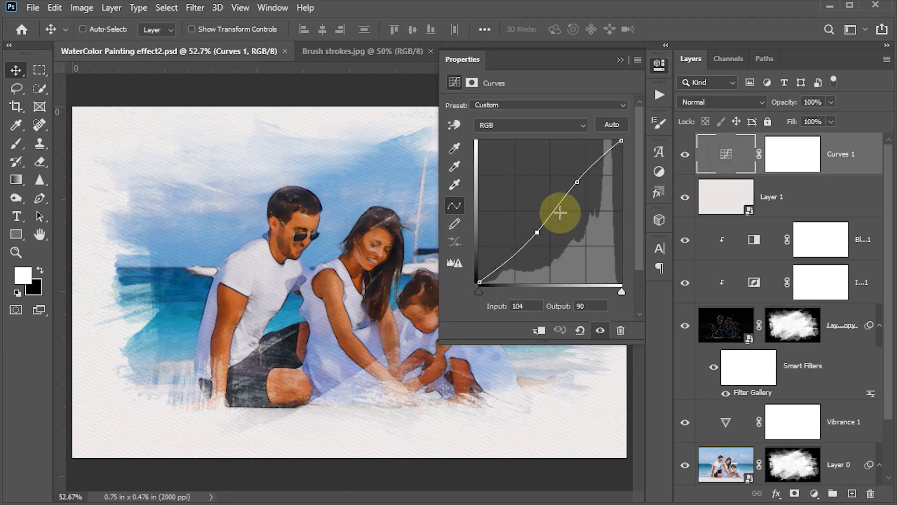
pyautogui.moveTo(581, 183); pyautogui.dragTo(581, 186)
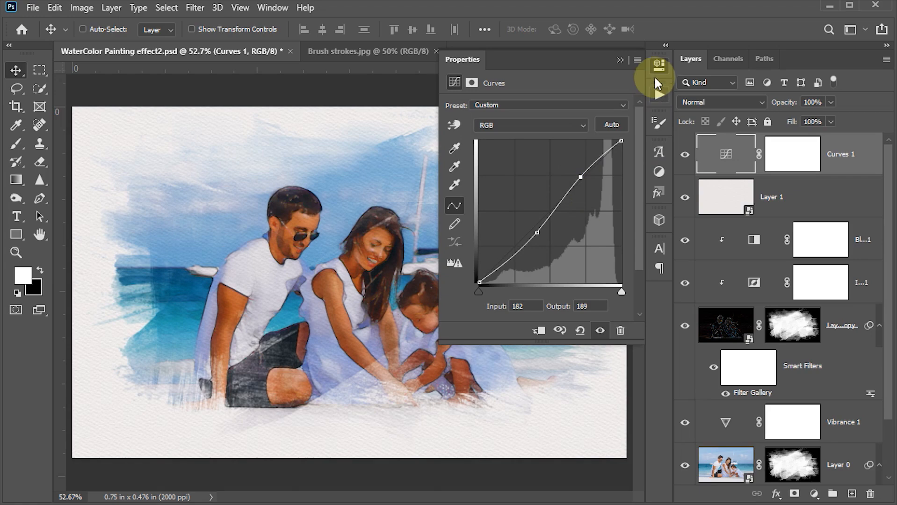
pyautogui.click(657, 66)
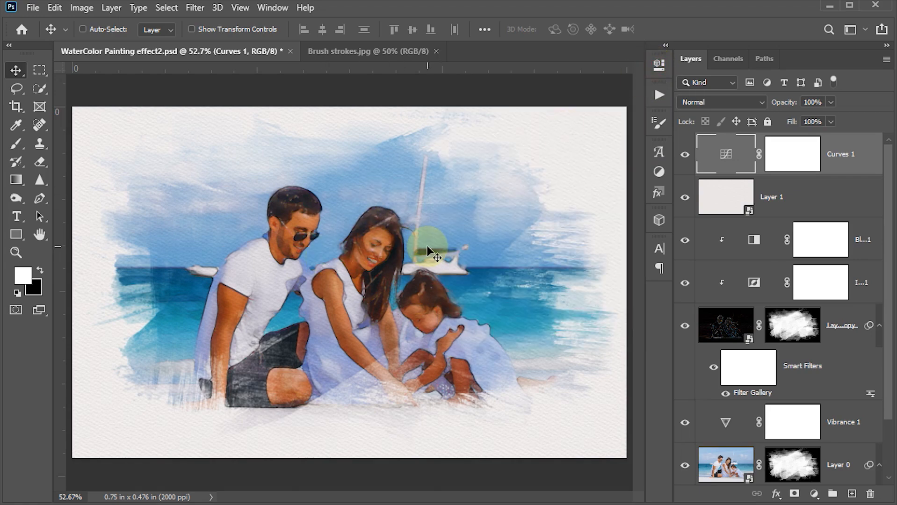
# Hide the interface panels and zoom in to 66.67% to inspect the painting result
pyautogui.press('Tab')
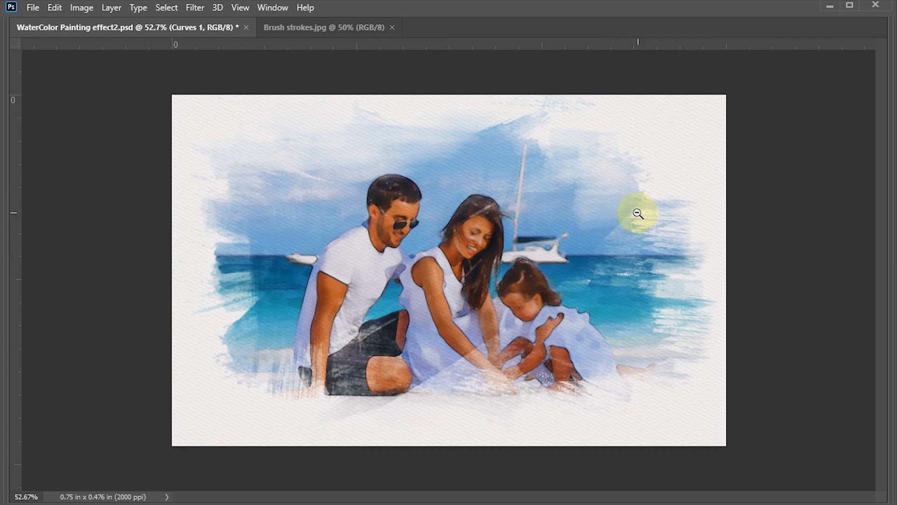
pyautogui.scroll(1, 640, 231)
pyautogui.moveTo(641, 232)
pyautogui.mouseDown()
pyautogui.moveTo(664, 254)
pyautogui.moveTo(646, 240)
pyautogui.mouseUp()
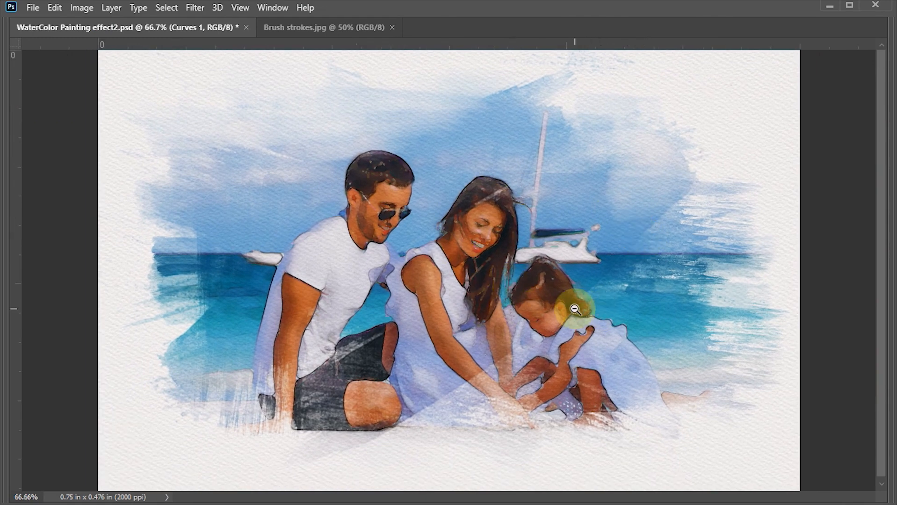